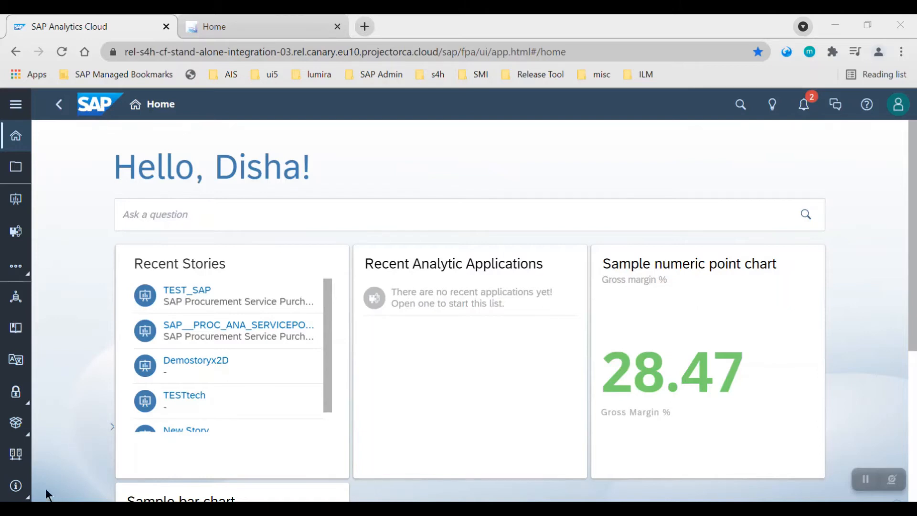
Open the System Administration App Integration page and review the configured OAuth clients.
click(15, 488)
click(109, 424)
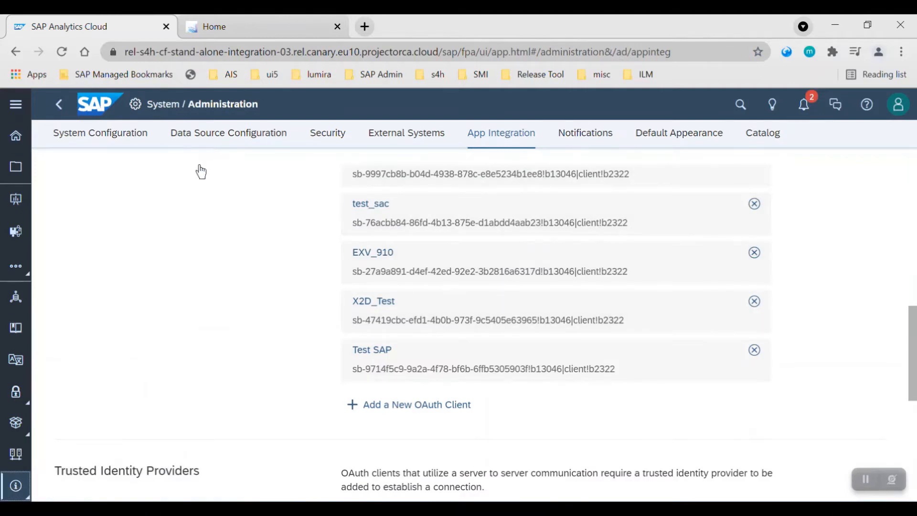
scroll(210, 286, up, 5)
scroll(213, 290, up, 3)
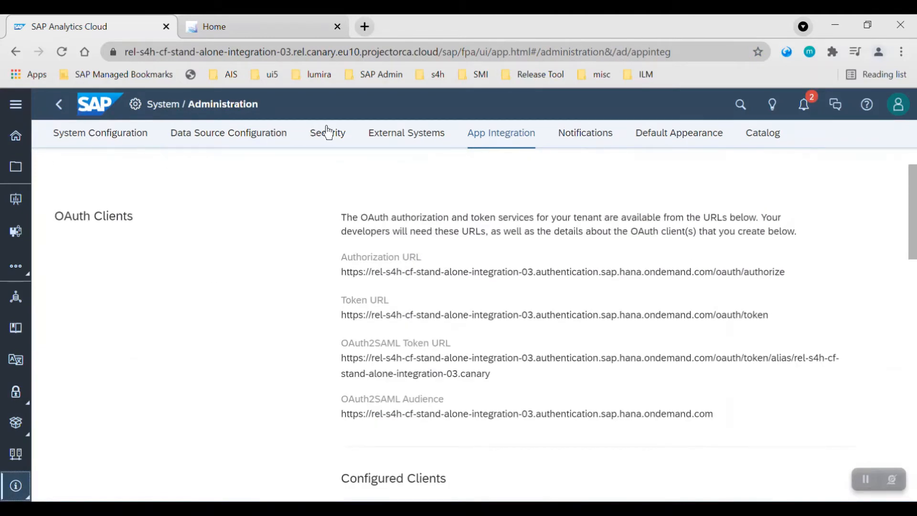
click(518, 136)
scroll(358, 352, down, 6)
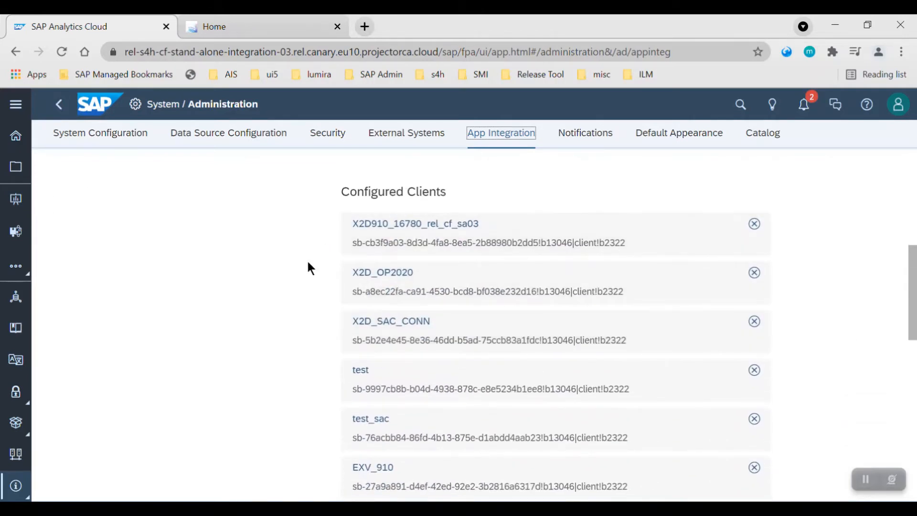
scroll(258, 361, down, 3)
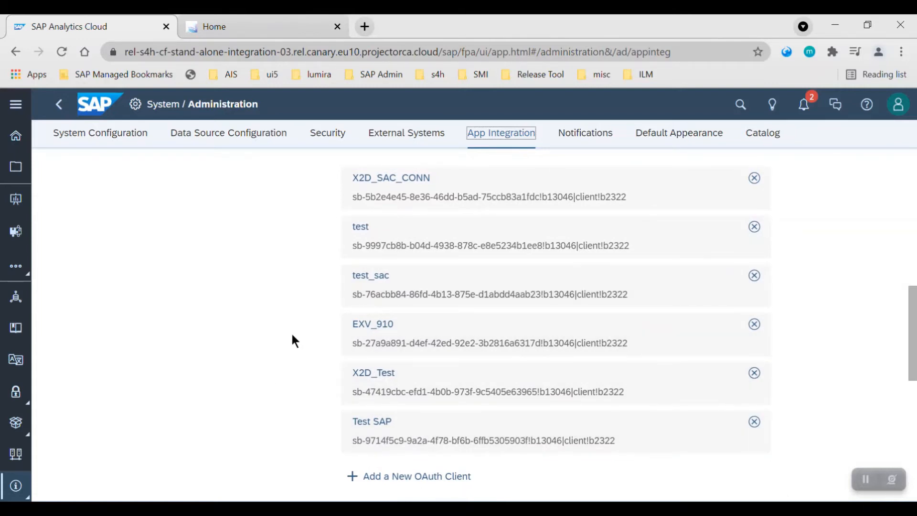
scroll(293, 337, down, 3)
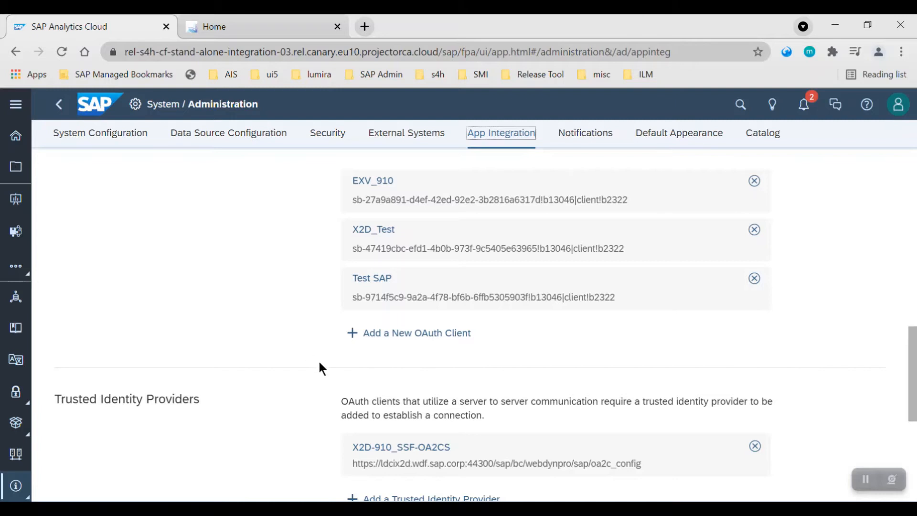
Start a new OAuth client named Test Demo 1 with purpose Interactive Usage and API Access.
click(433, 333)
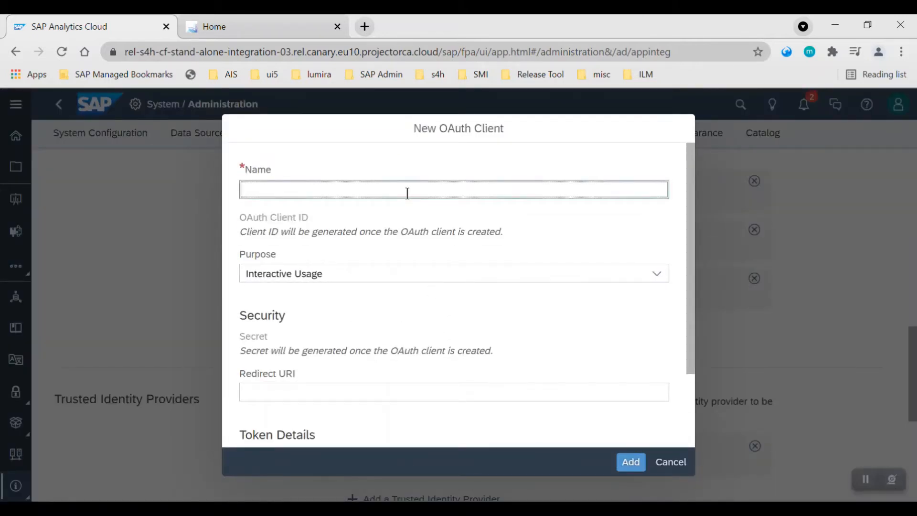
text(Test Demo 1)
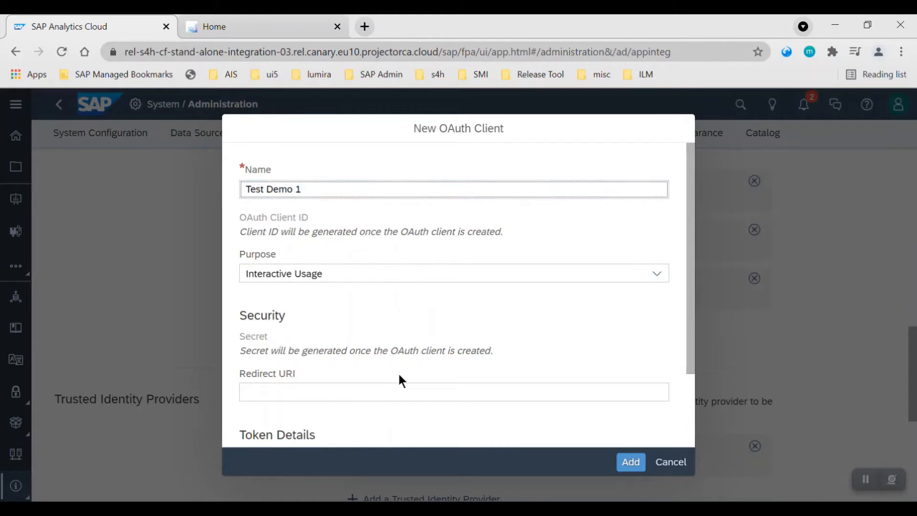
click(293, 274)
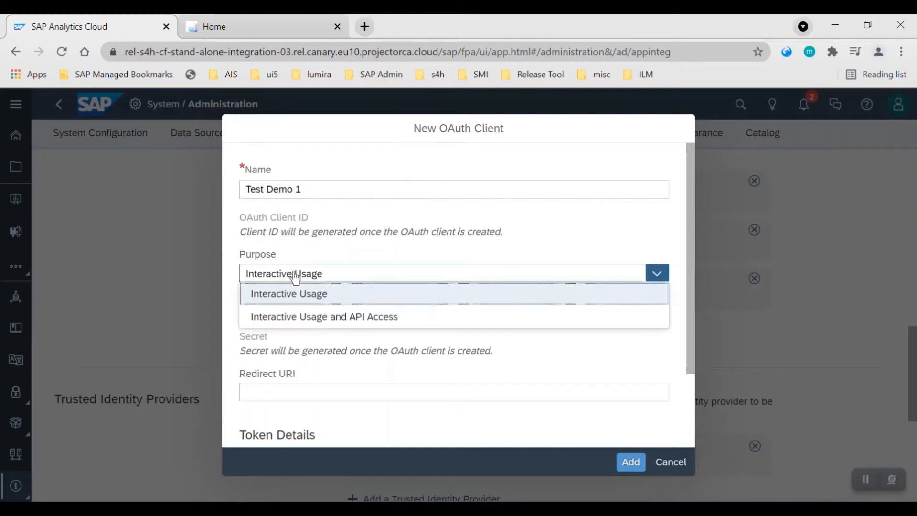
click(319, 317)
click(325, 323)
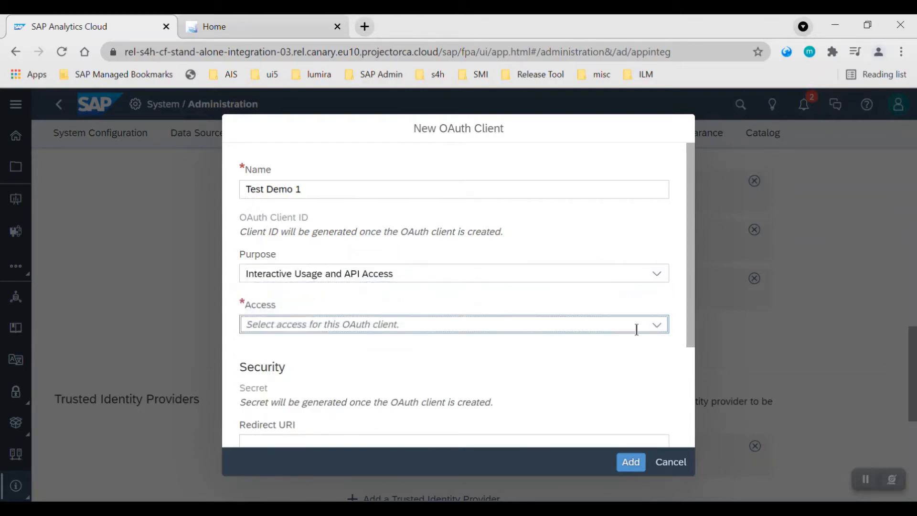
Grant the OAuth client all six access options, from Analytics Content Network Interaction to User Provisioning.
click(658, 326)
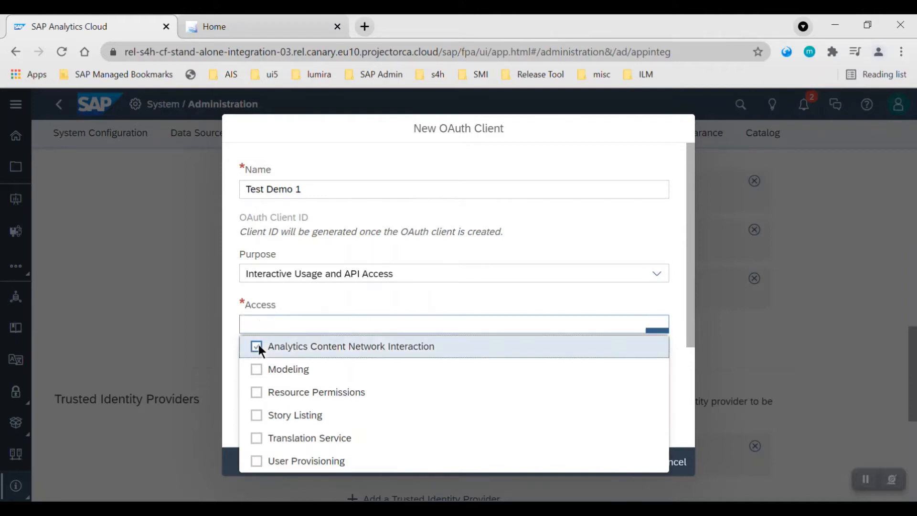
click(257, 346)
click(257, 369)
click(256, 392)
click(258, 414)
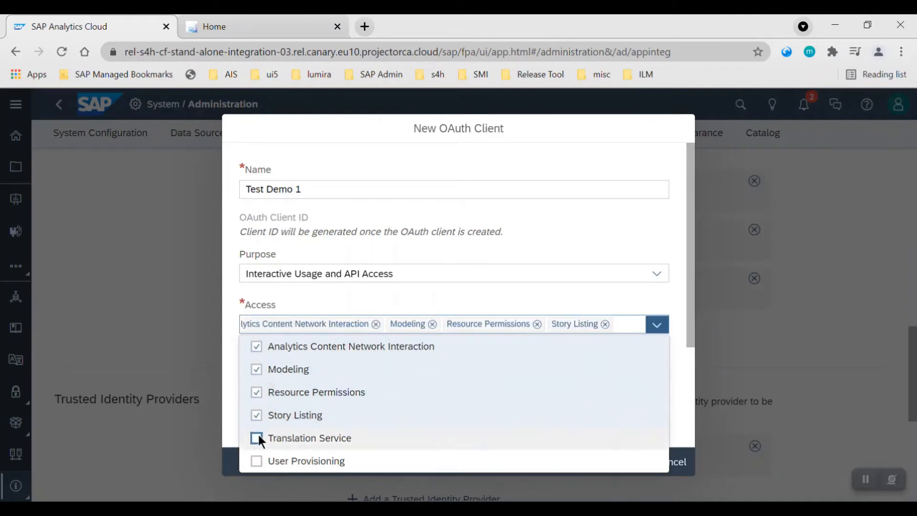
click(257, 438)
click(257, 461)
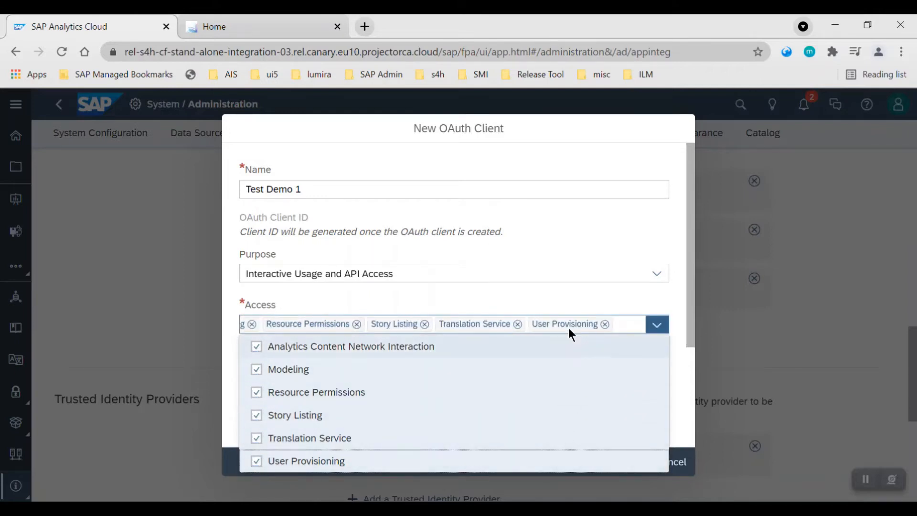
click(569, 291)
Add the new OAuth client and close its client information dialog.
scroll(414, 387, down, 2)
scroll(413, 410, down, 1)
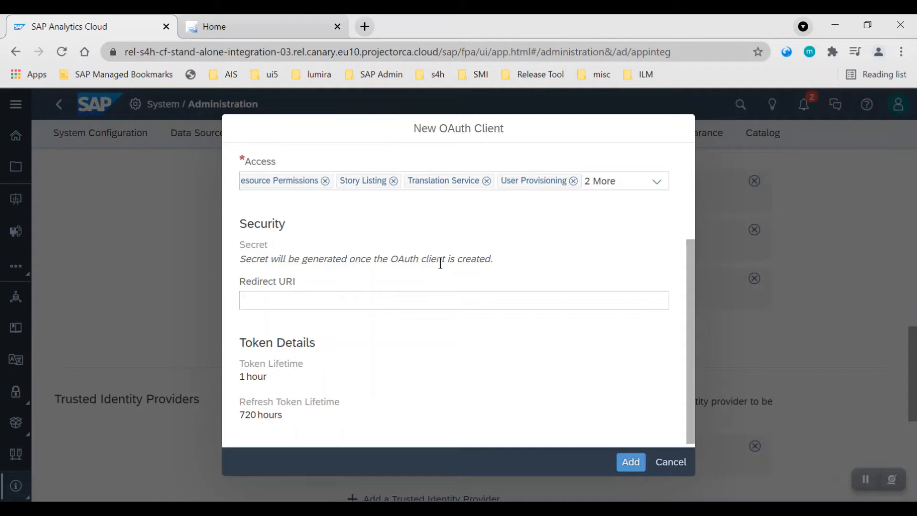
click(242, 304)
click(277, 360)
click(633, 463)
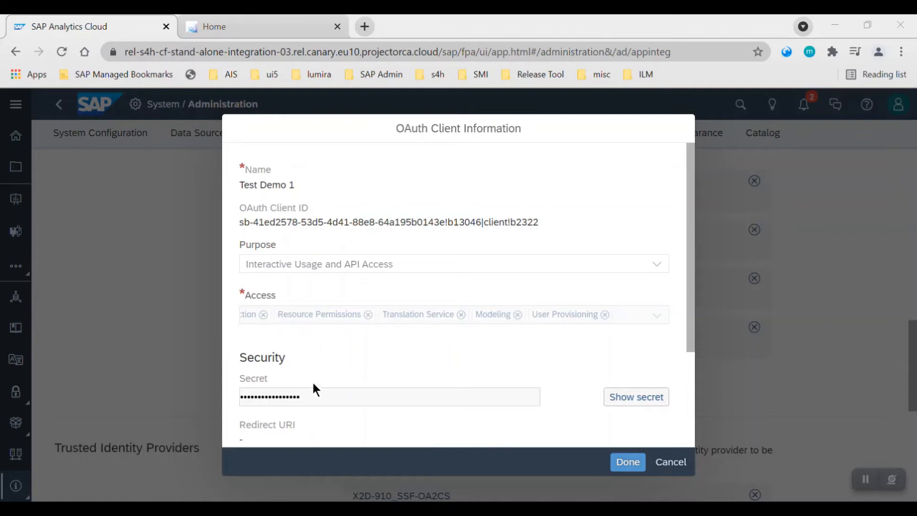
click(629, 467)
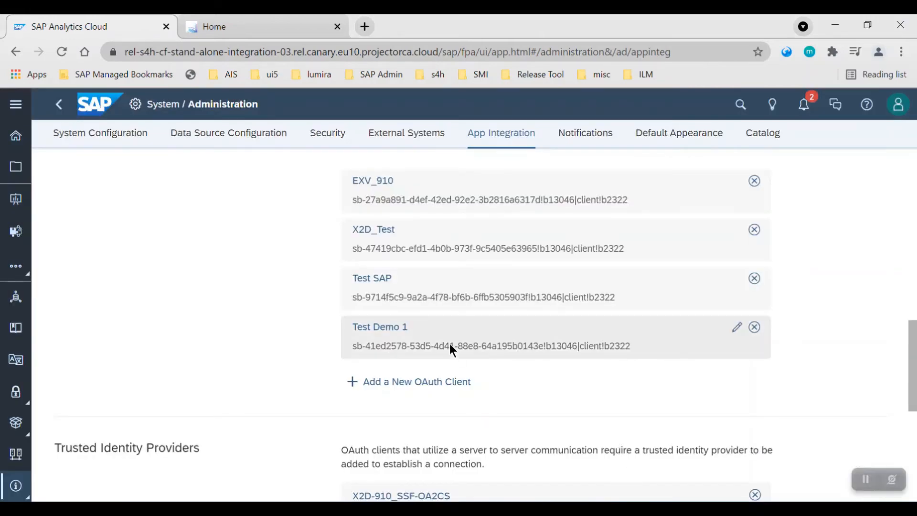
Switch to SAP GUI and run transaction /n/SSB/UTIL_SAC_S4HANA.
scroll(191, 386, up, 10)
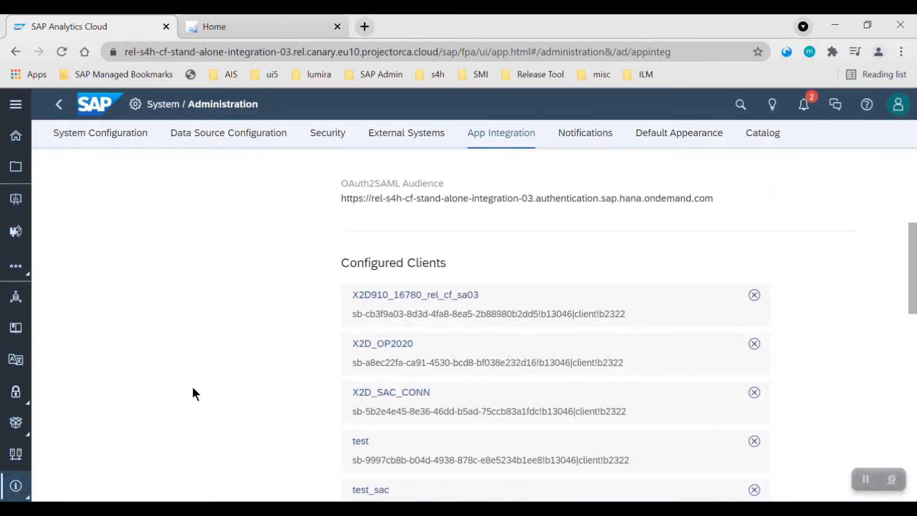
click(194, 454)
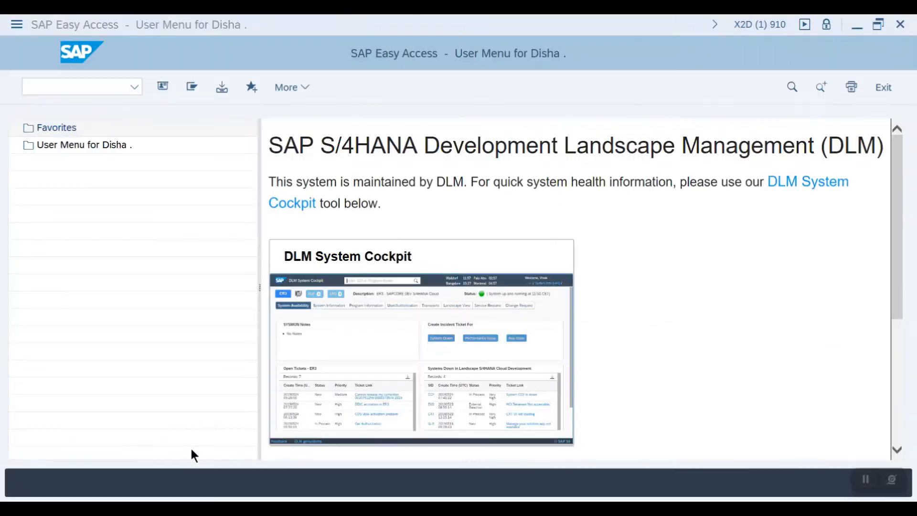
text(/n/SSB/UTIL_SAC_S4HANA)
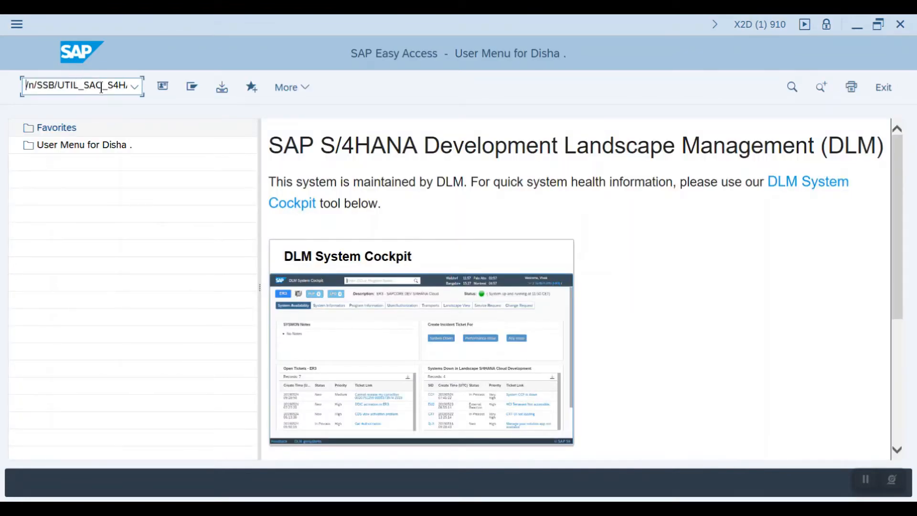
key(Right)
key(Right)
key(Right)
key(Right)
key(Right)
key(Right)
key(Right)
key(Right)
key(Right)
key(Right)
key(Right)
key(Right)
key(Right)
key(Right)
key(Right)
key(Right)
key(Right)
key(Right)
key(Right)
key(Right)
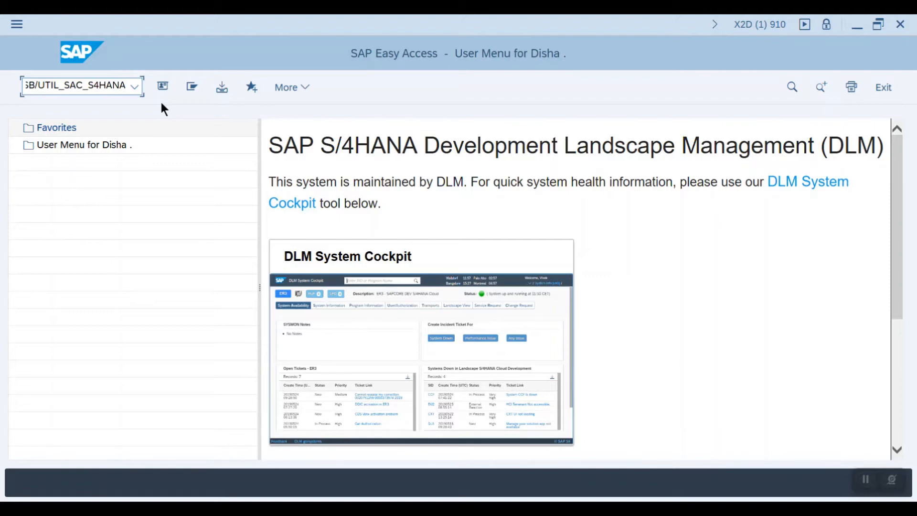
key(Return)
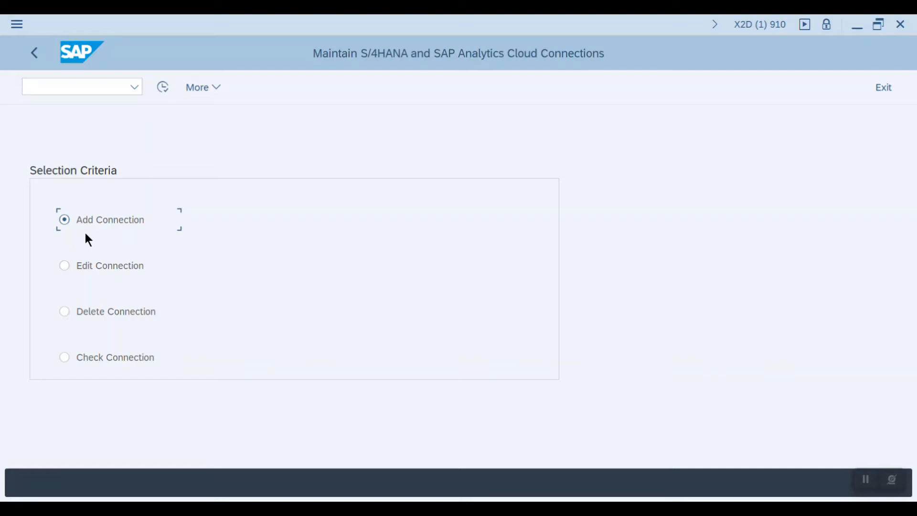
Start adding a new connection and name it TestDemo 1.
click(164, 87)
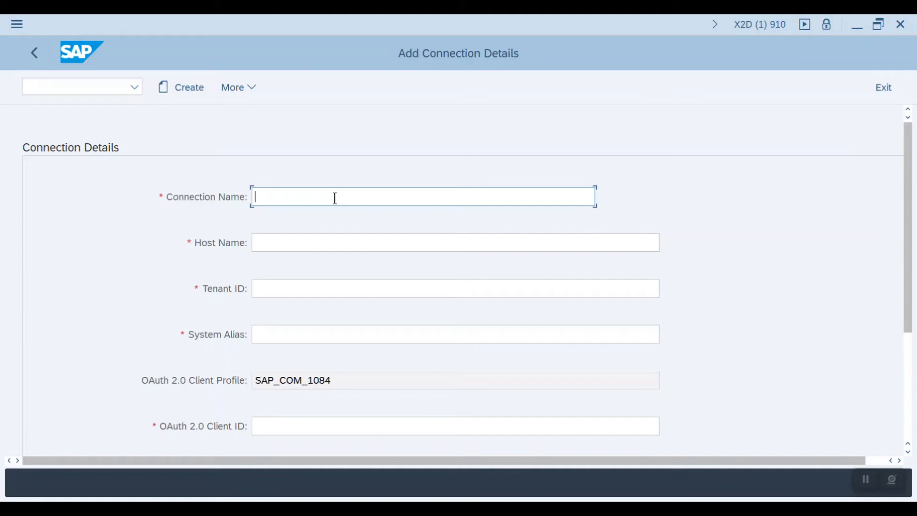
text(Te)
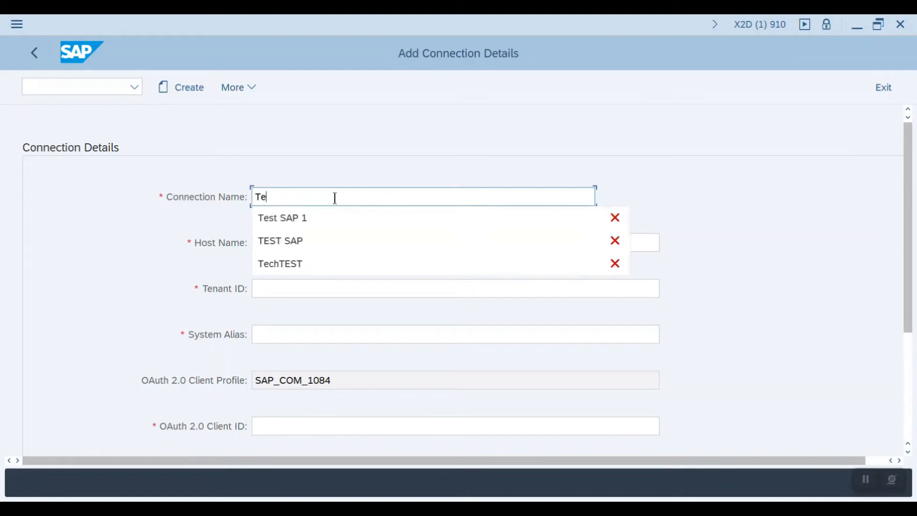
text(stDemo 1)
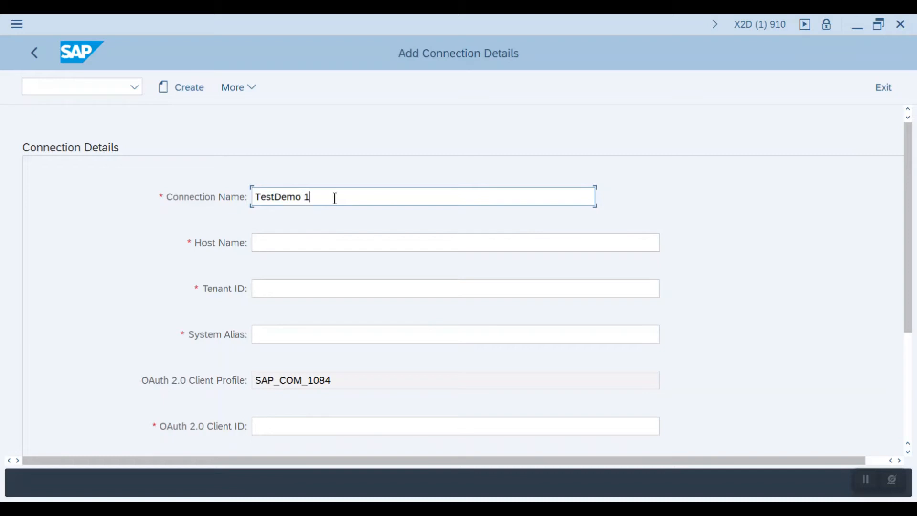
Copy the Analytics Cloud tenant URL from the browser and paste it as the connection's Host Name.
click(341, 240)
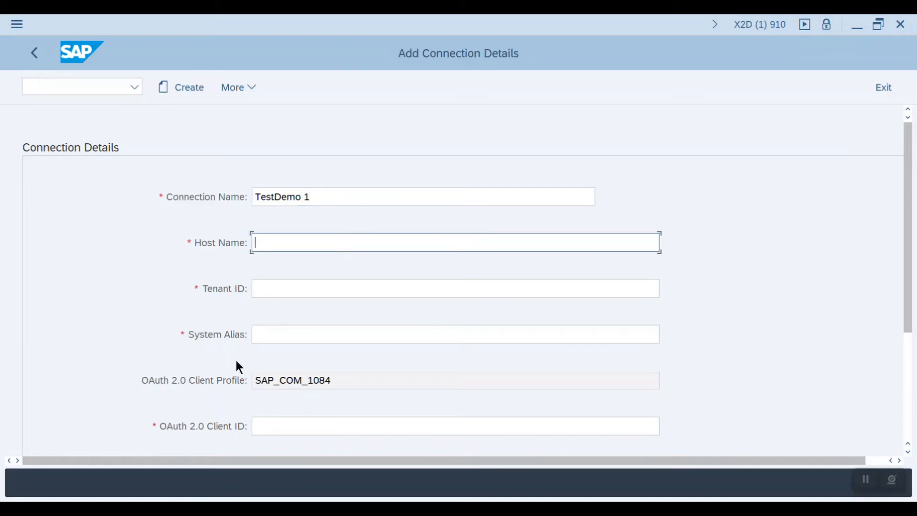
click(196, 509)
click(241, 455)
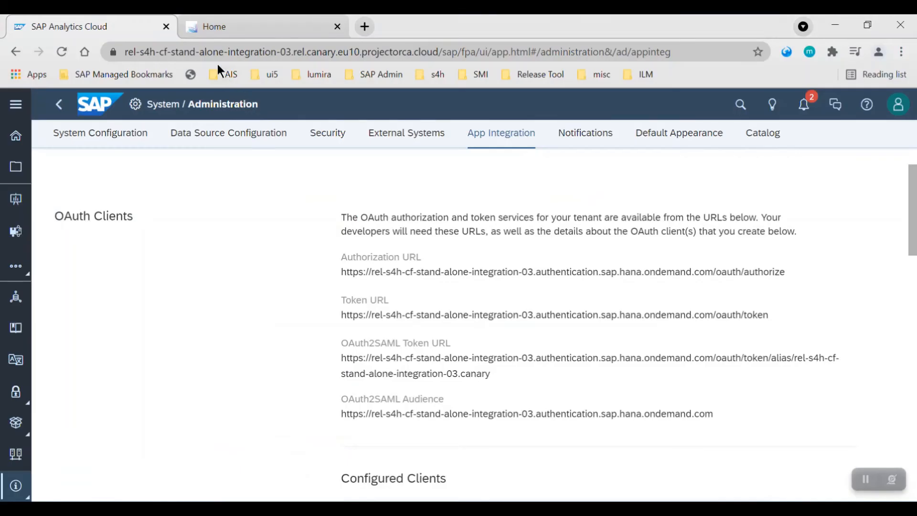
drag(438, 52, 111, 57)
key(ctrl+c)
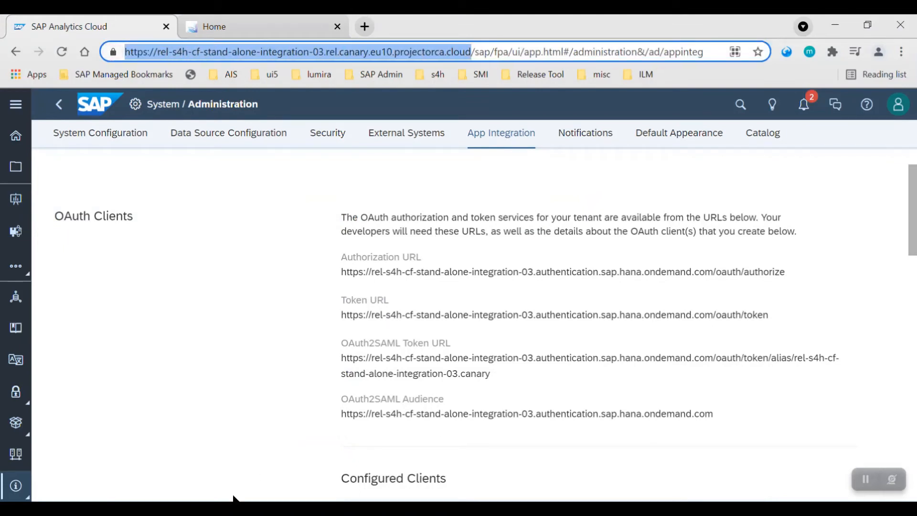
click(168, 509)
click(243, 455)
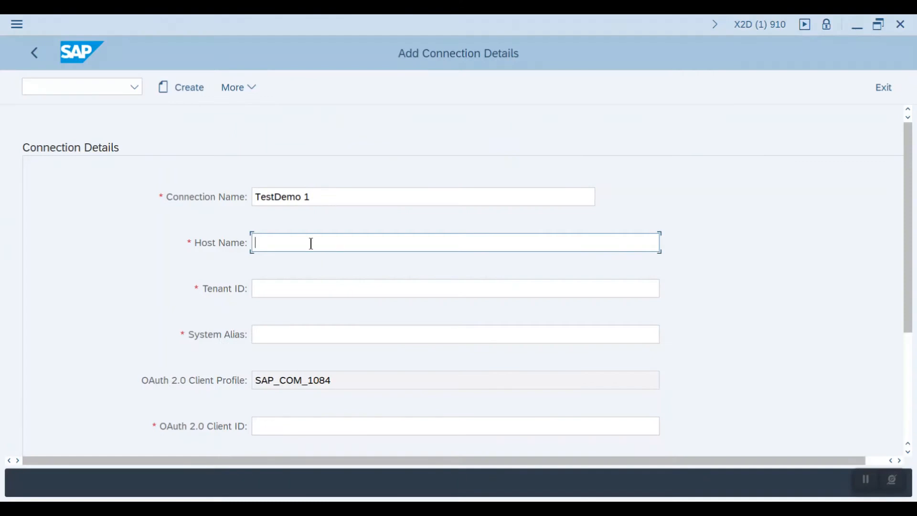
key(ctrl+v)
Copy the system name from the Analytics Cloud About dialog and paste it as the Tenant ID.
click(312, 287)
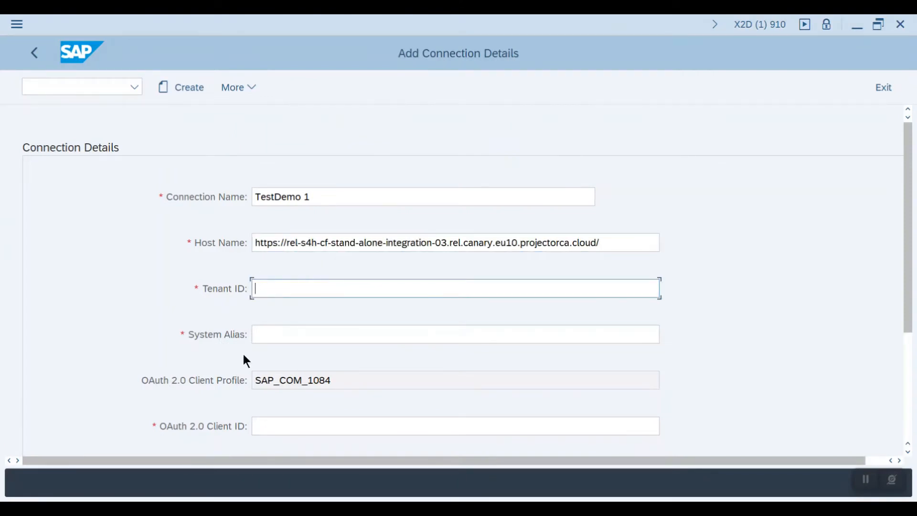
click(246, 470)
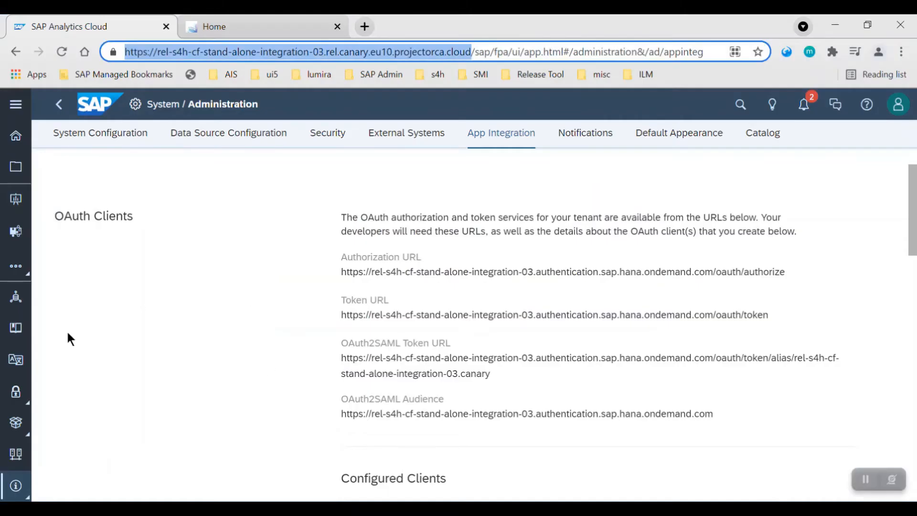
click(15, 486)
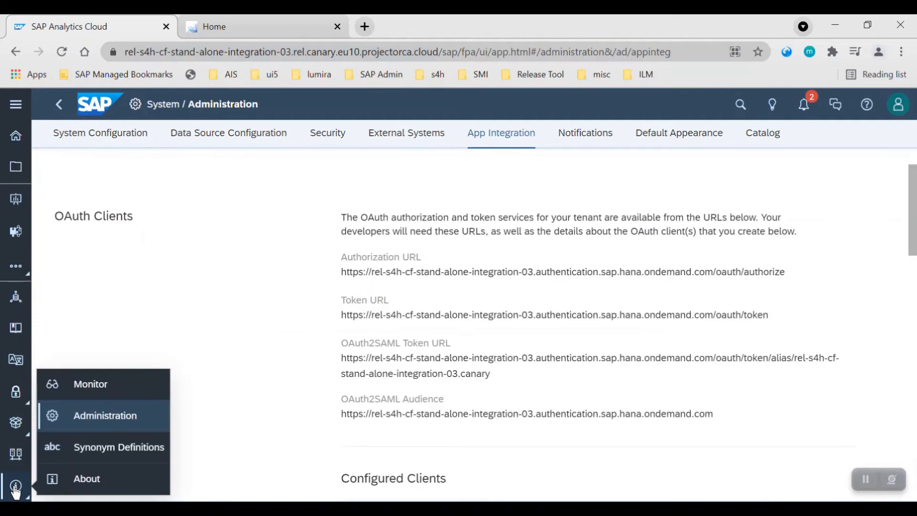
click(75, 484)
drag(333, 212, 368, 215)
key(ctrl+c)
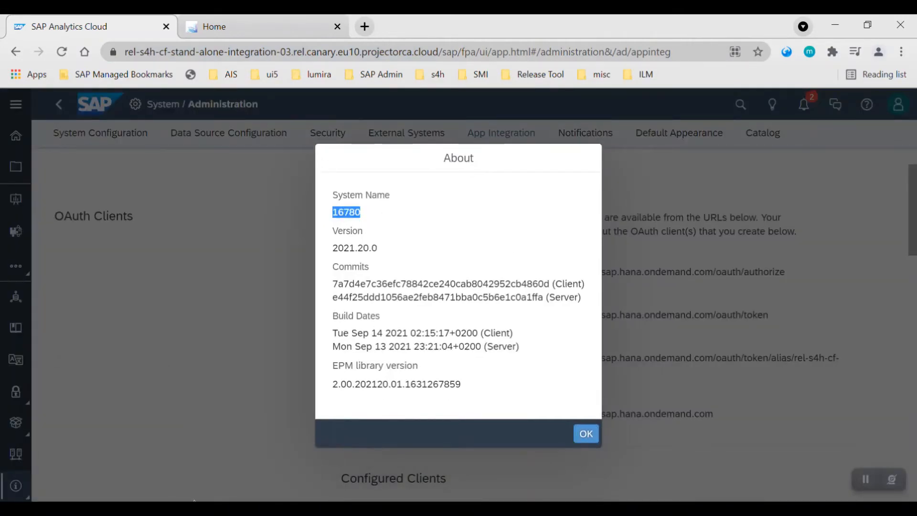
click(162, 508)
click(203, 485)
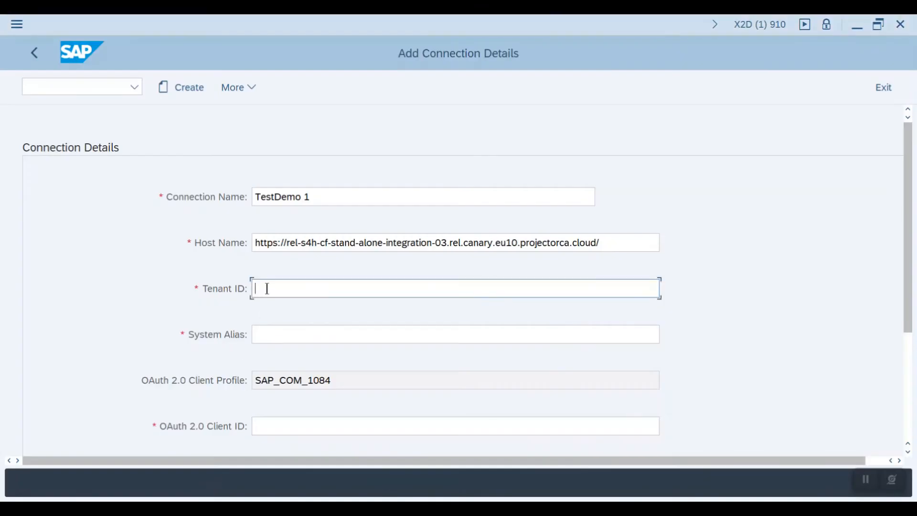
key(ctrl+v)
Set the System Alias to TestDemo_1.
click(293, 331)
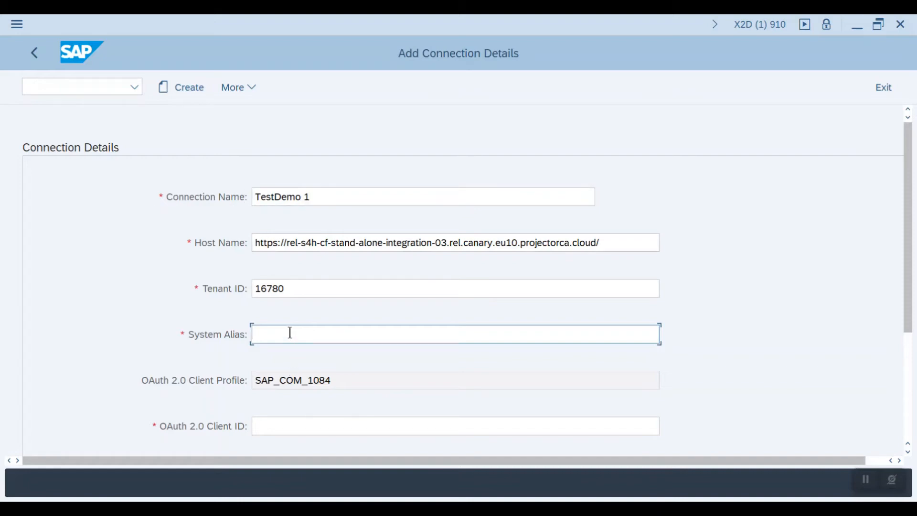
text(TestDemo_1)
scroll(186, 359, down, 3)
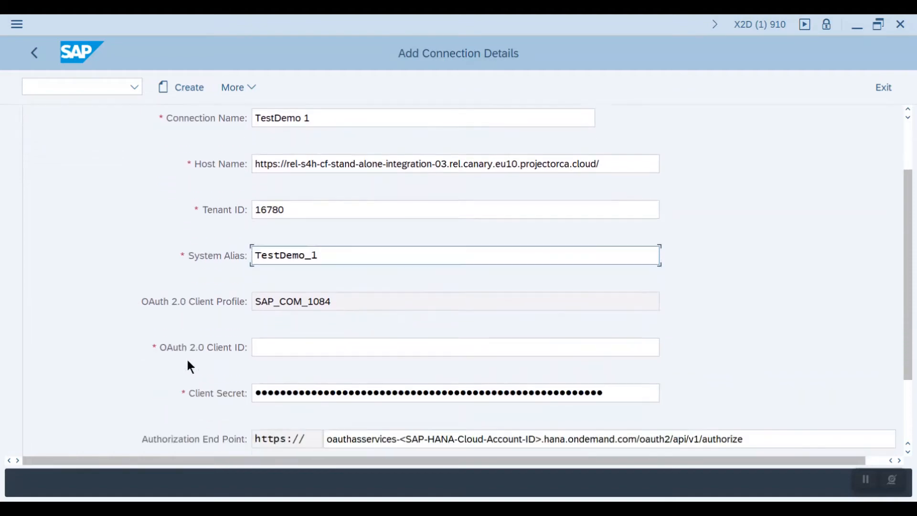
scroll(188, 360, down, 2)
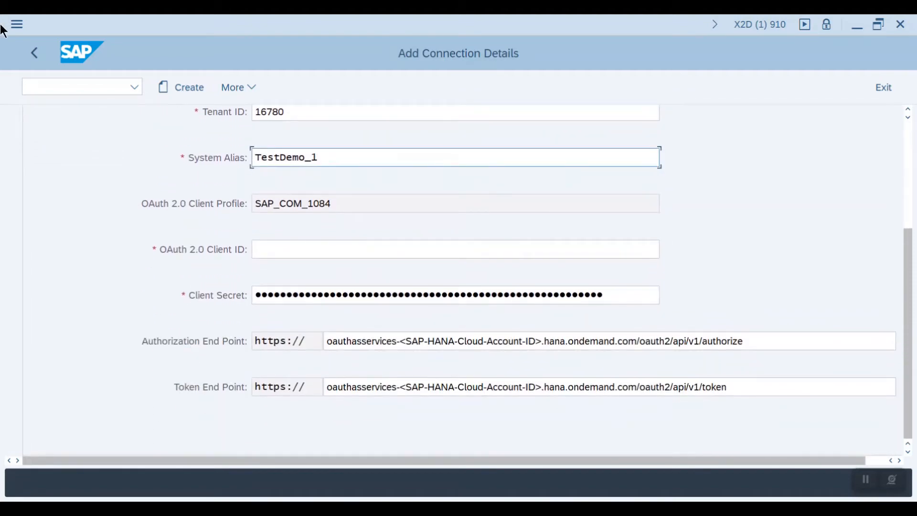
Copy the OAuth client ID of the Test Demo 1 client in Analytics Cloud and paste it as the connection's OAuth 2.0 Client ID.
mouse_move(200, 509)
click(248, 463)
click(586, 433)
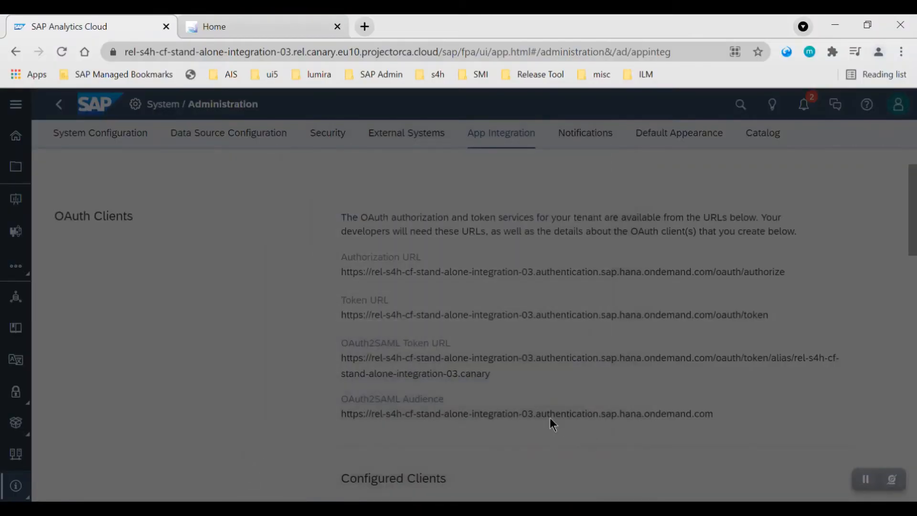
scroll(420, 404, down, 12)
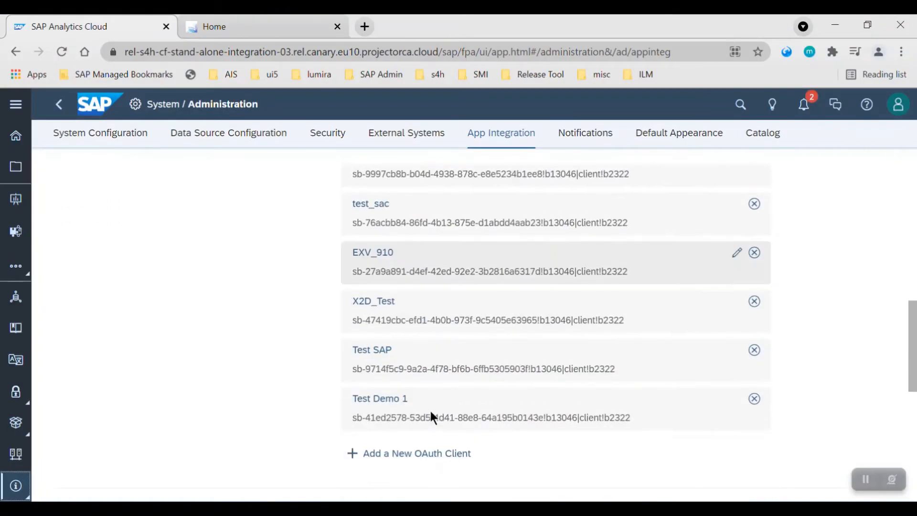
mouse_move(709, 269)
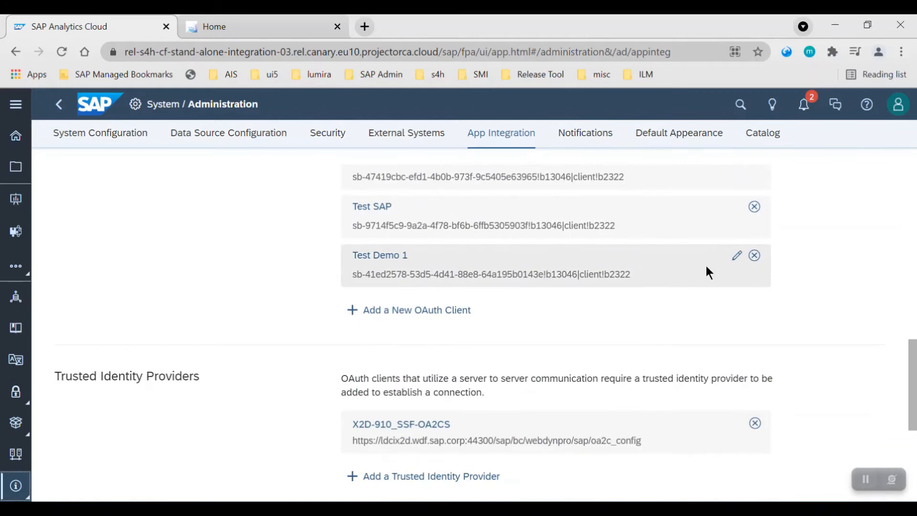
click(738, 257)
drag(240, 231, 550, 229)
key(ctrl+c)
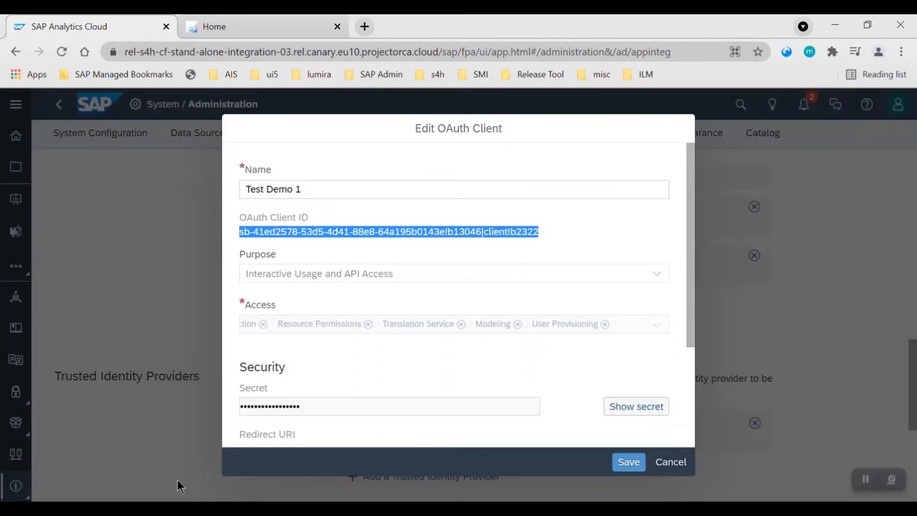
click(214, 467)
click(284, 250)
key(ctrl+v)
Reveal and copy the Test Demo 1 client secret, then paste it into the connection's Client Secret field.
click(285, 303)
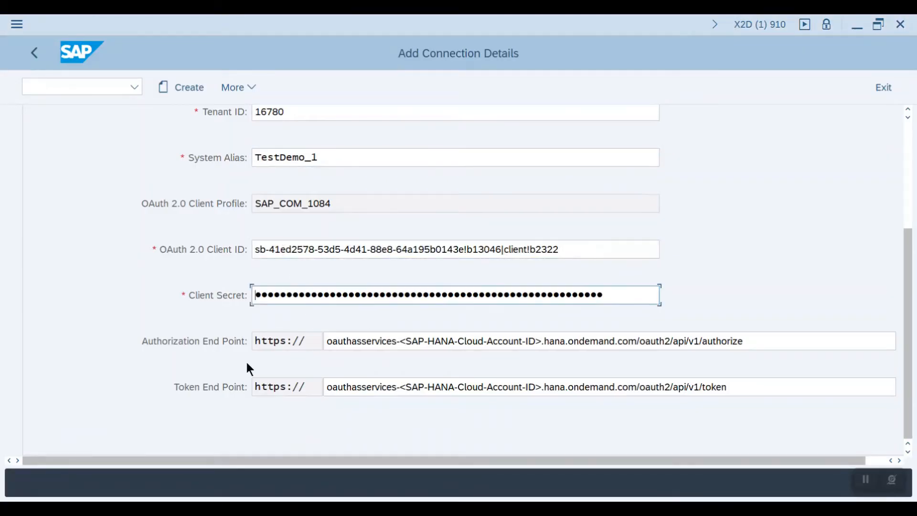
click(239, 466)
click(637, 407)
drag(407, 406, 241, 404)
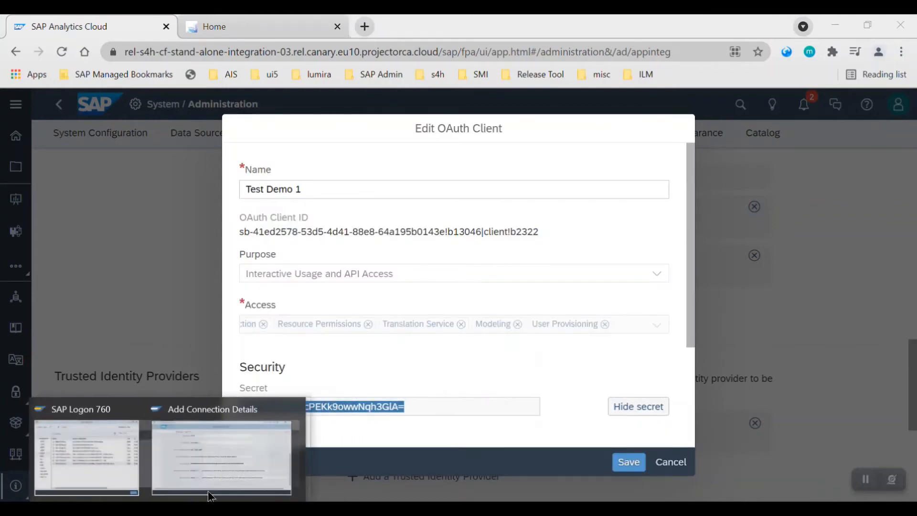
click(220, 450)
click(288, 301)
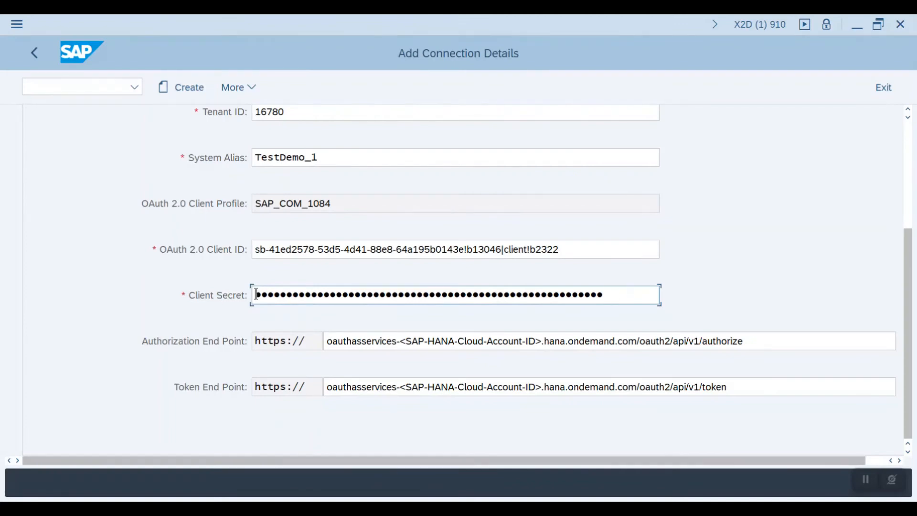
click(329, 341)
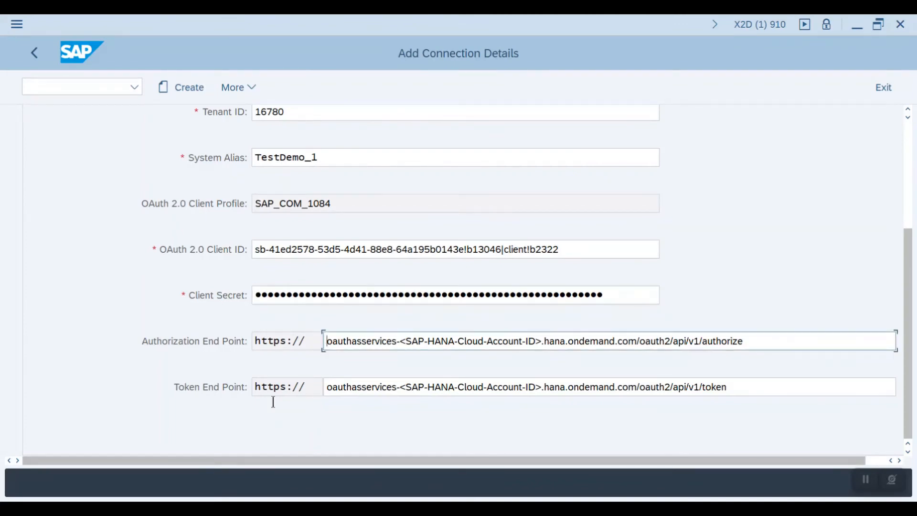
Close the OAuth client dialog, copy the Analytics Cloud Authorization URL, and paste it as the Authorization End Point.
mouse_move(197, 499)
click(274, 445)
click(670, 462)
scroll(533, 427, up, 15)
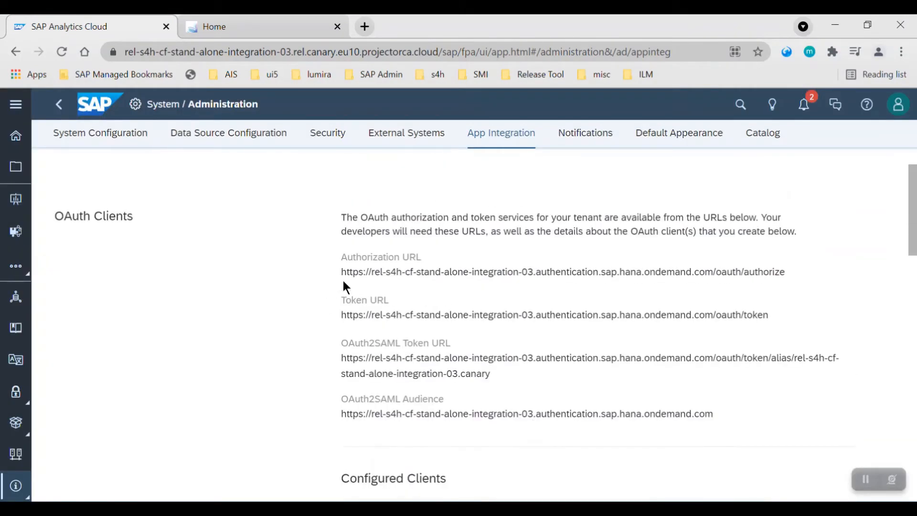
drag(342, 273, 793, 276)
key(ctrl+c)
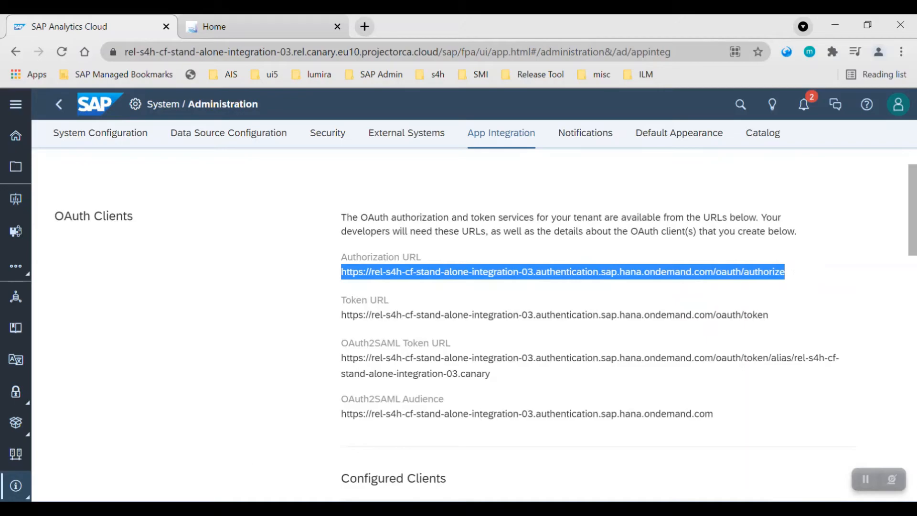
click(165, 507)
click(198, 486)
click(332, 342)
drag(332, 341, 770, 342)
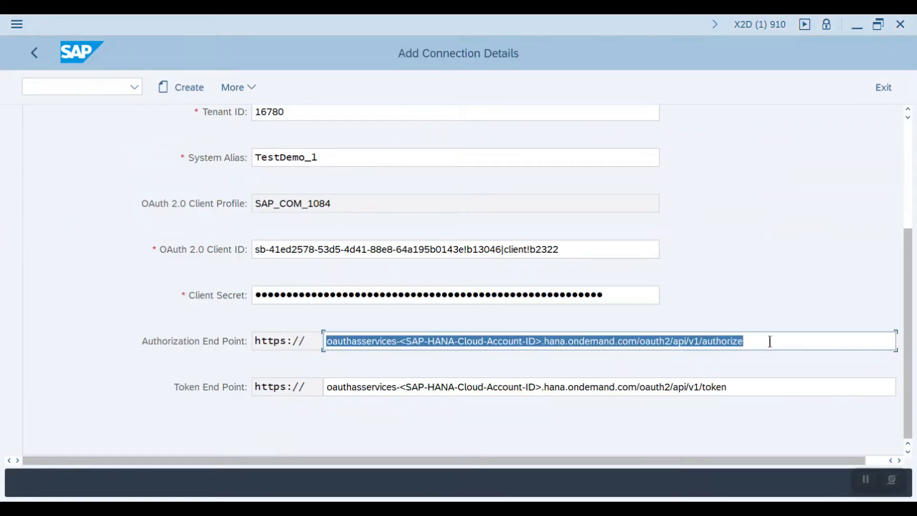
key(ctrl+v)
Copy the Analytics Cloud Token URL and paste it as the connection's Token End Point.
click(197, 507)
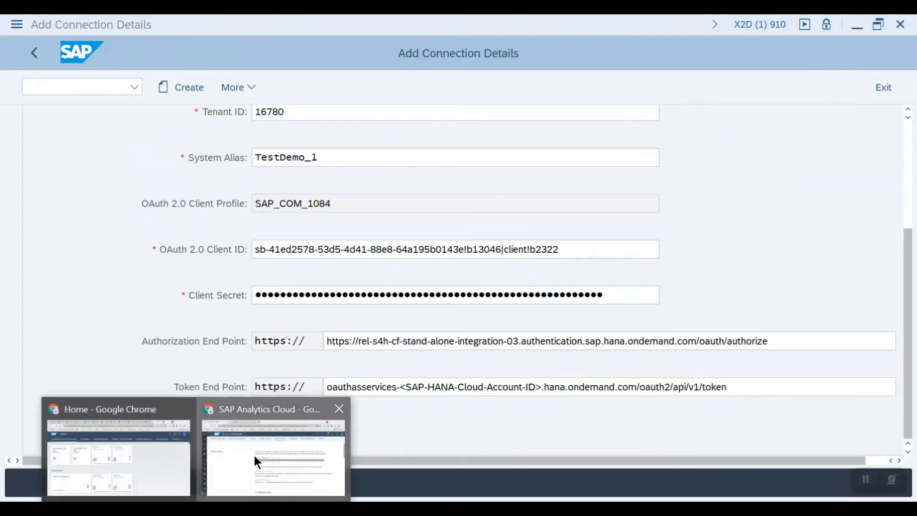
click(258, 456)
drag(347, 315, 472, 315)
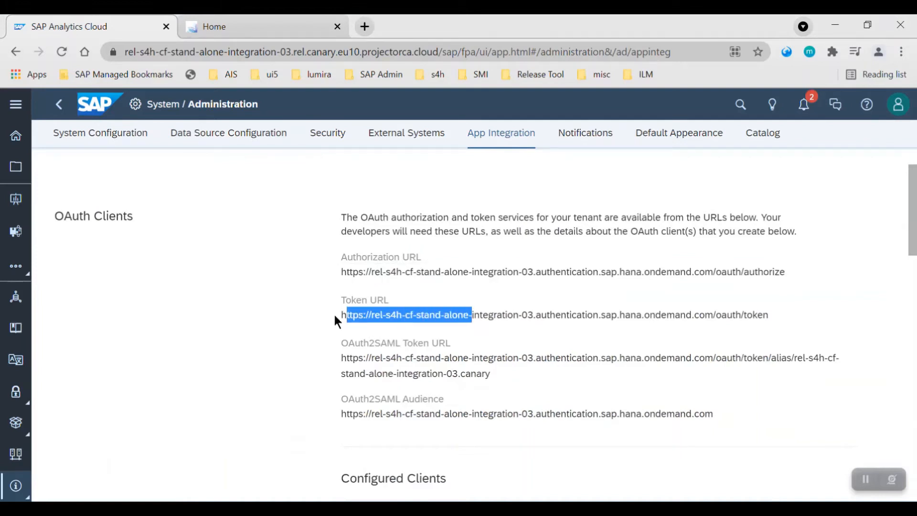
drag(343, 316, 788, 315)
key(ctrl+c)
click(197, 508)
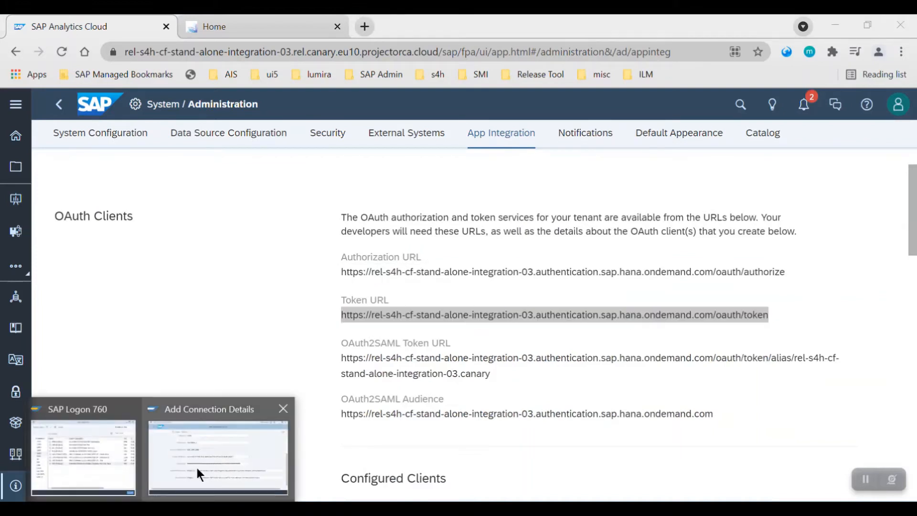
click(200, 473)
drag(325, 387, 779, 387)
key(ctrl+v)
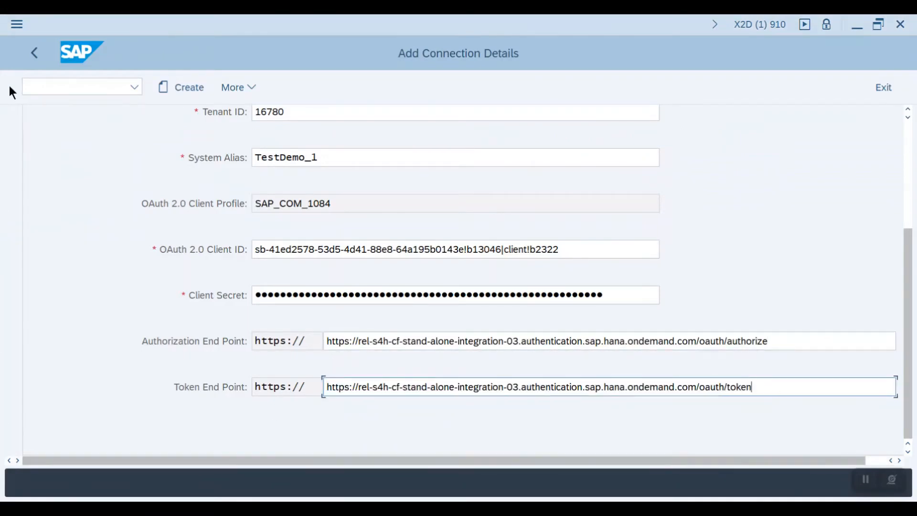
Create the TestDemo 1 connection with the entered details.
scroll(110, 335, up, 5)
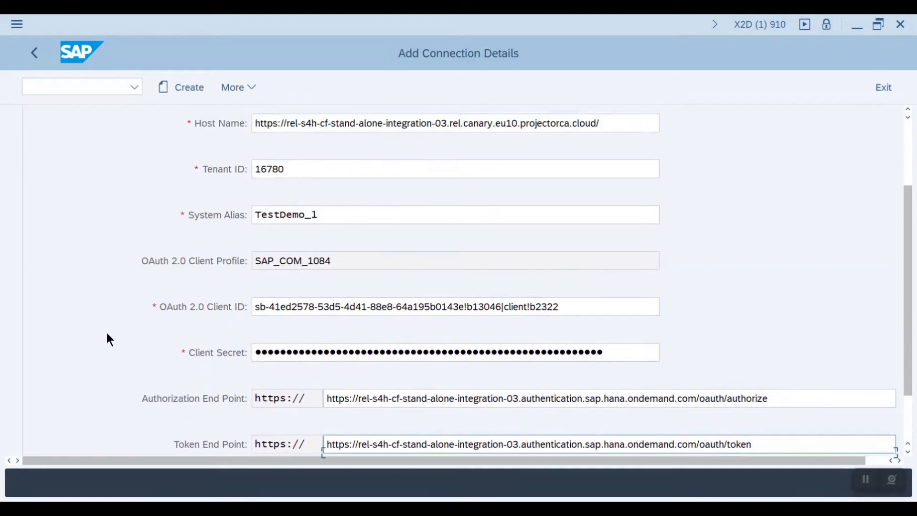
scroll(108, 334, up, 2)
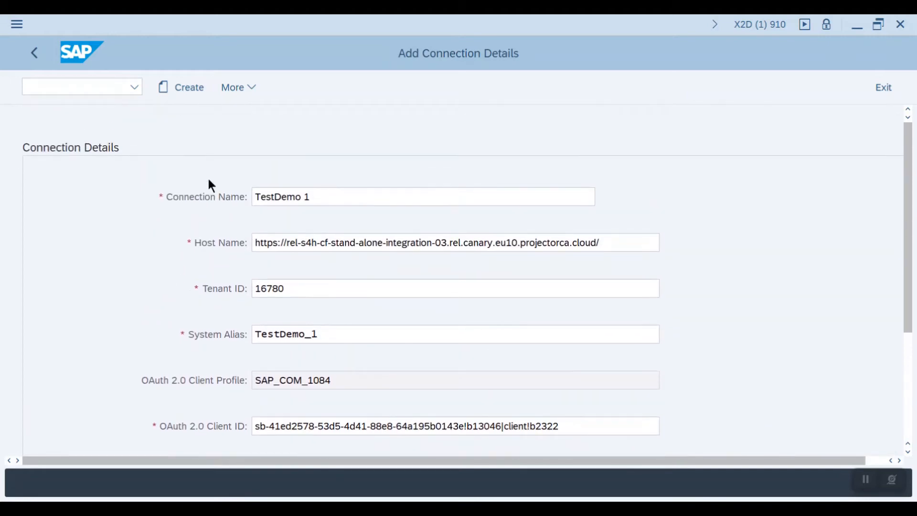
click(186, 88)
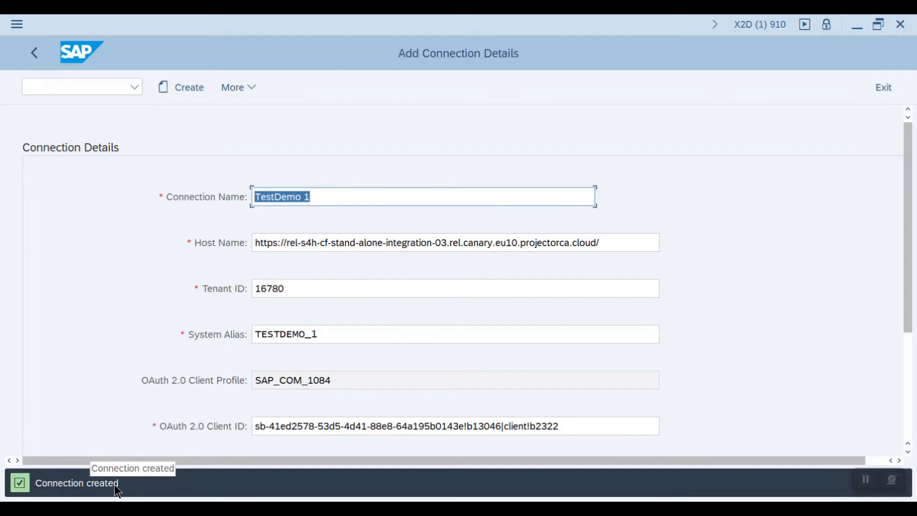
Open the Manage KPIs and Reports app from the KPI Design group of the Fiori launchpad.
click(243, 443)
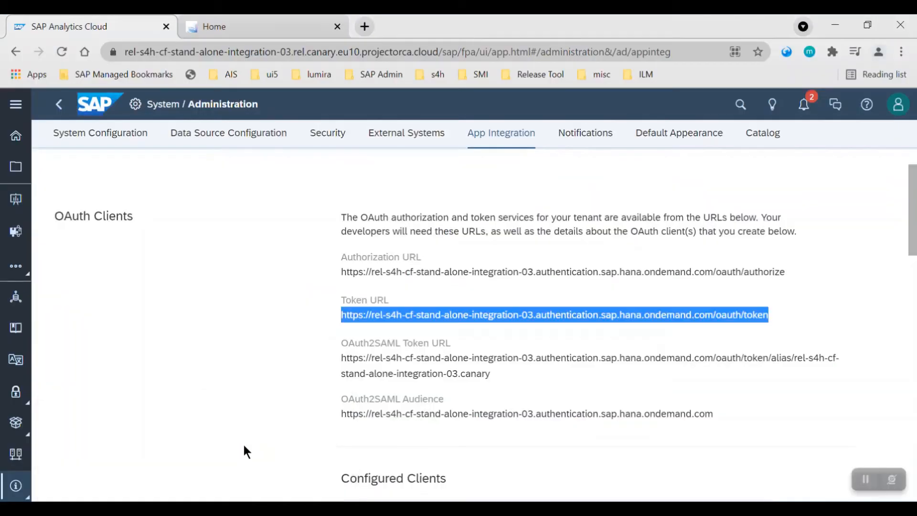
click(246, 25)
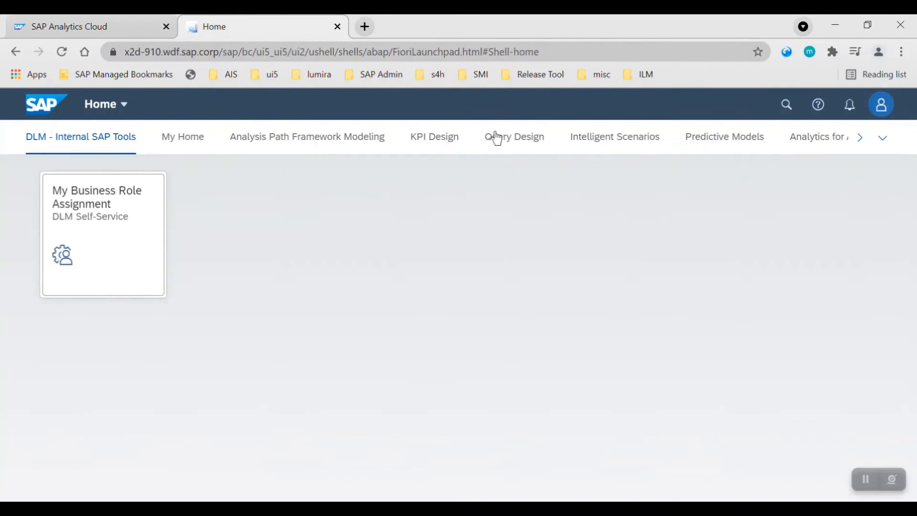
click(444, 140)
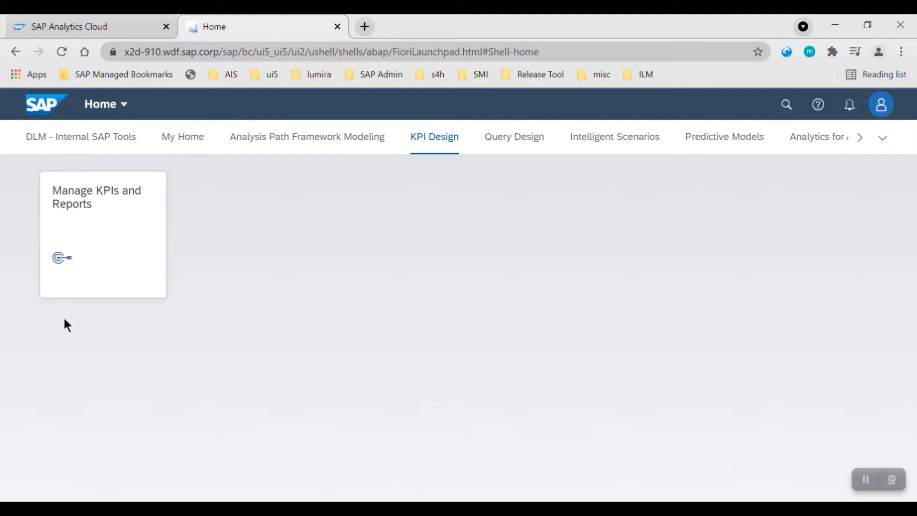
click(98, 229)
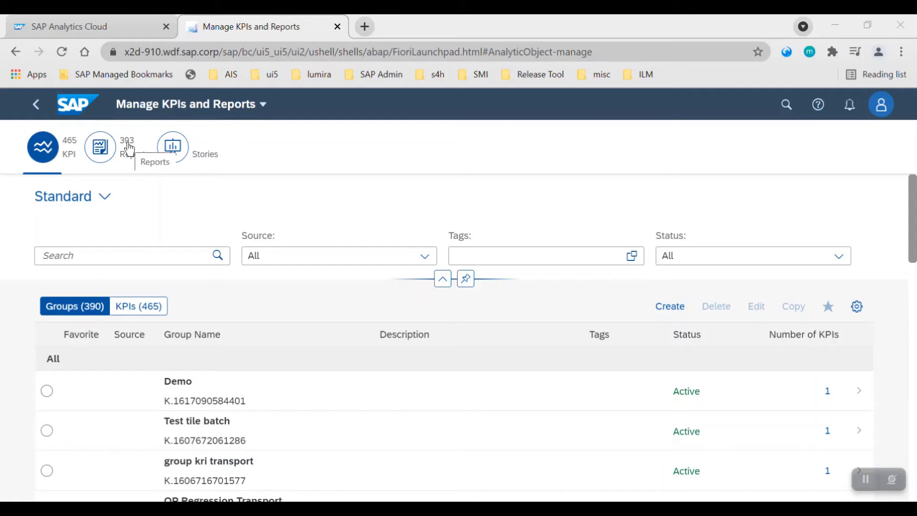
Show the stories list and filter it by the TestDemo 1 connection.
click(194, 150)
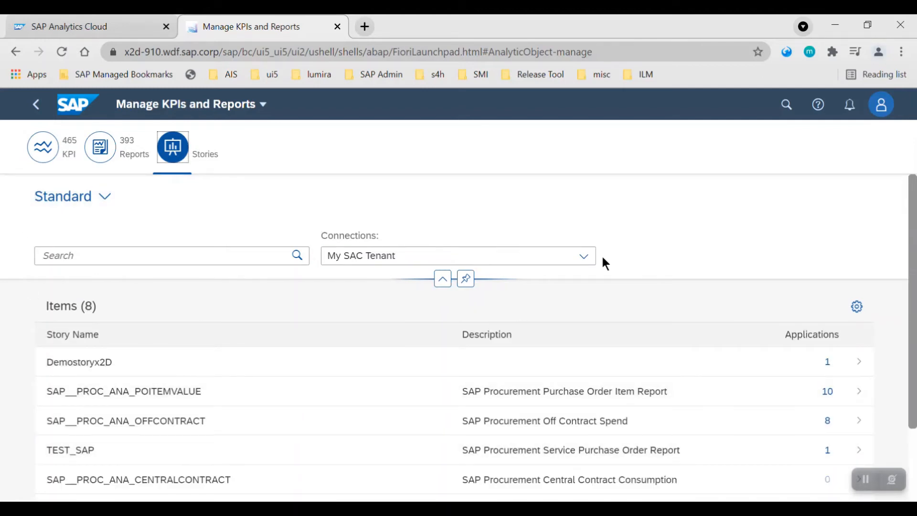
click(591, 261)
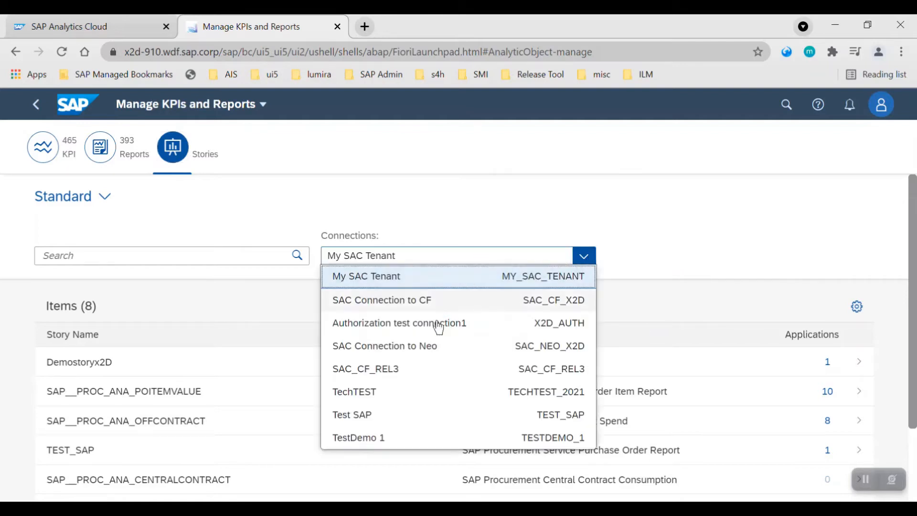
click(449, 439)
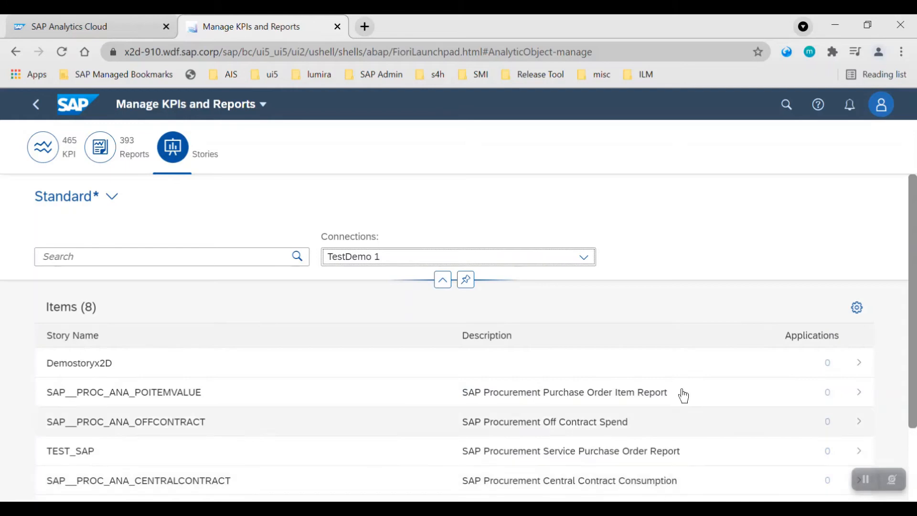
Open the Analytics Cloud home page, then return to the Manage KPIs and Reports tab.
click(84, 27)
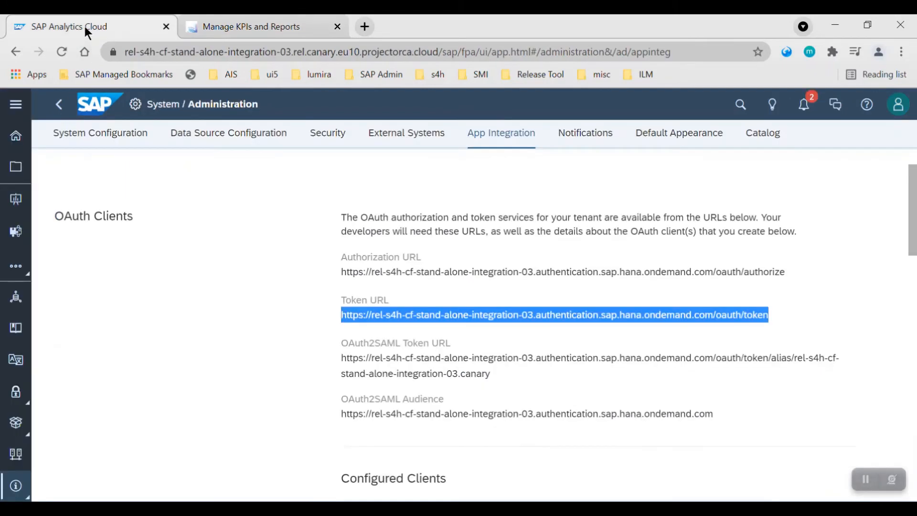
click(15, 136)
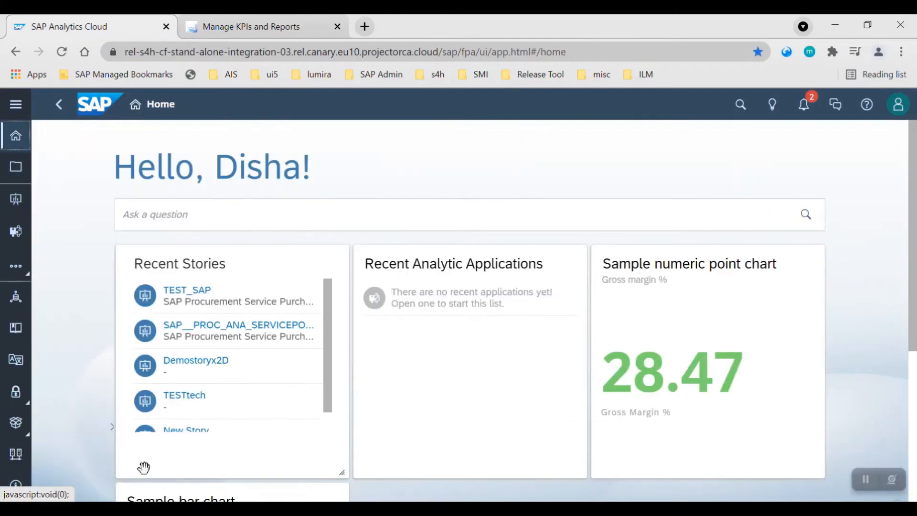
click(255, 29)
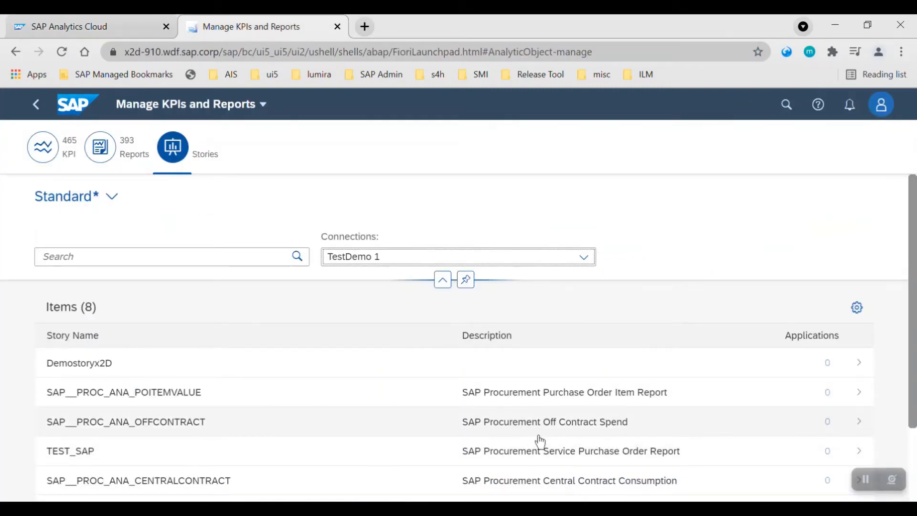
Open the SAP__PROC_ANA_POITEMVALUE story and browse through its configuration.
click(557, 407)
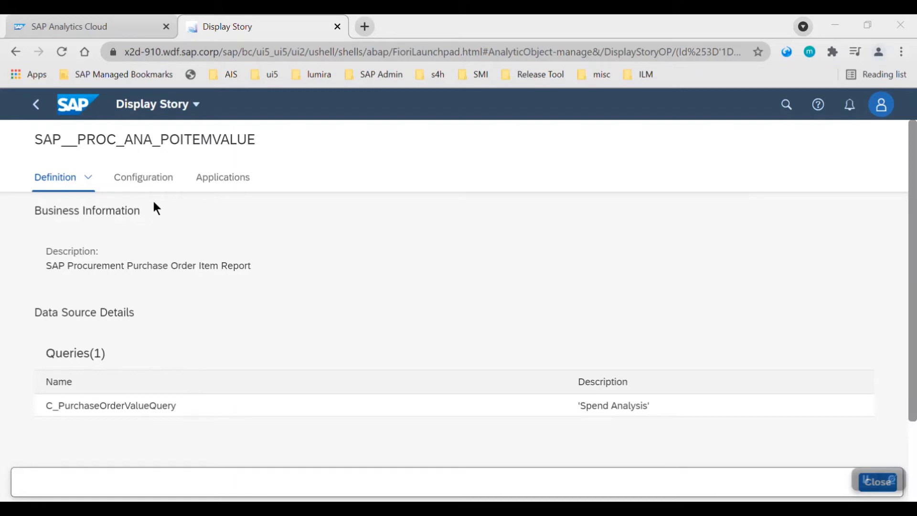
click(153, 182)
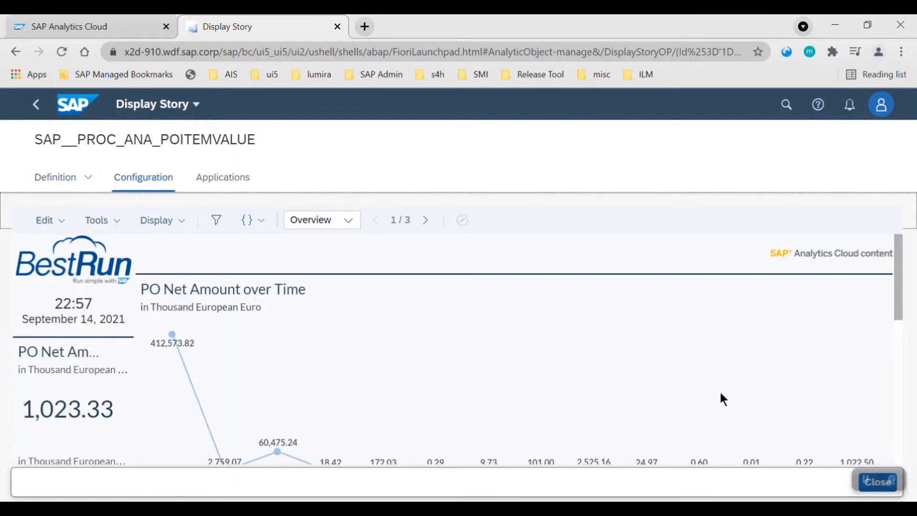
scroll(731, 392, down, 6)
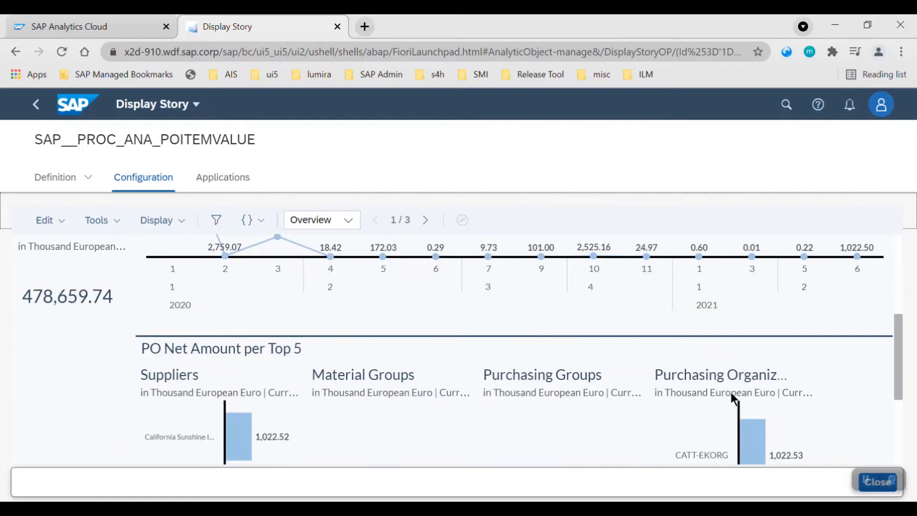
scroll(732, 394, down, 1)
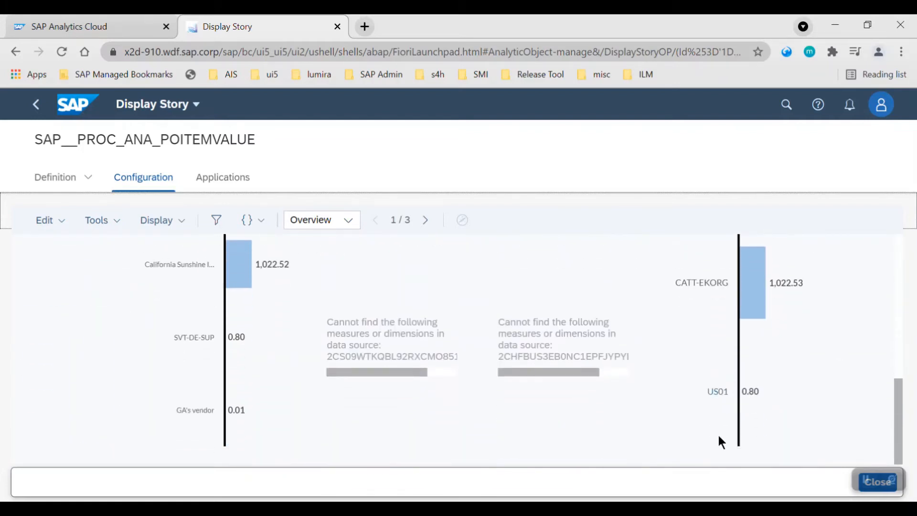
scroll(731, 430, up, 7)
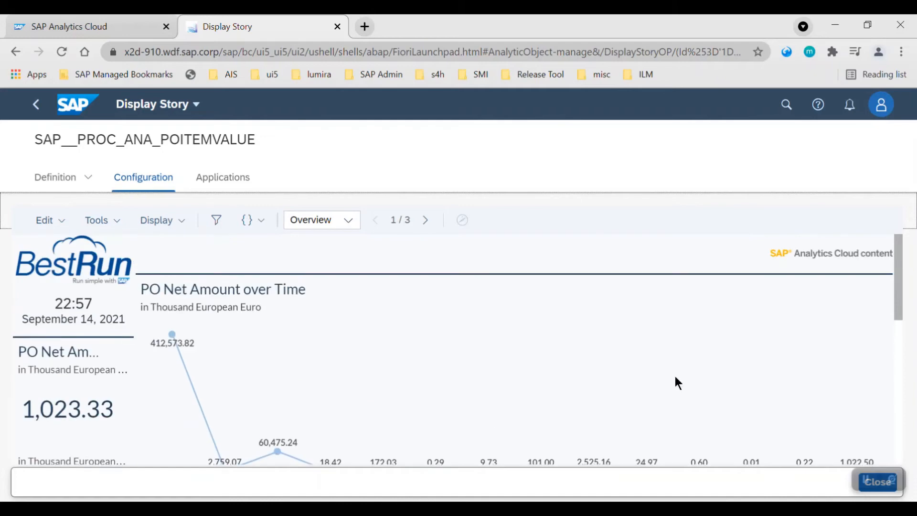
Add a new tile for the story, browsing the available tile formats and choosing Static Tile.
click(237, 181)
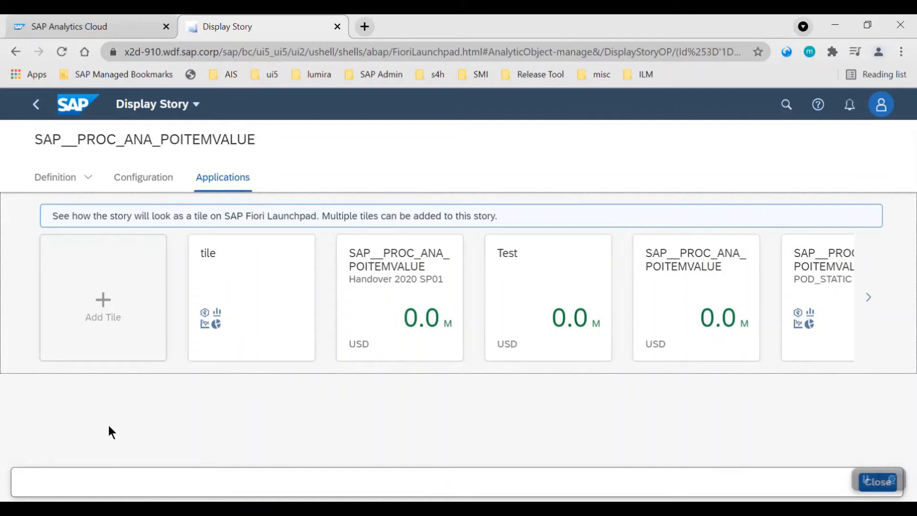
click(108, 290)
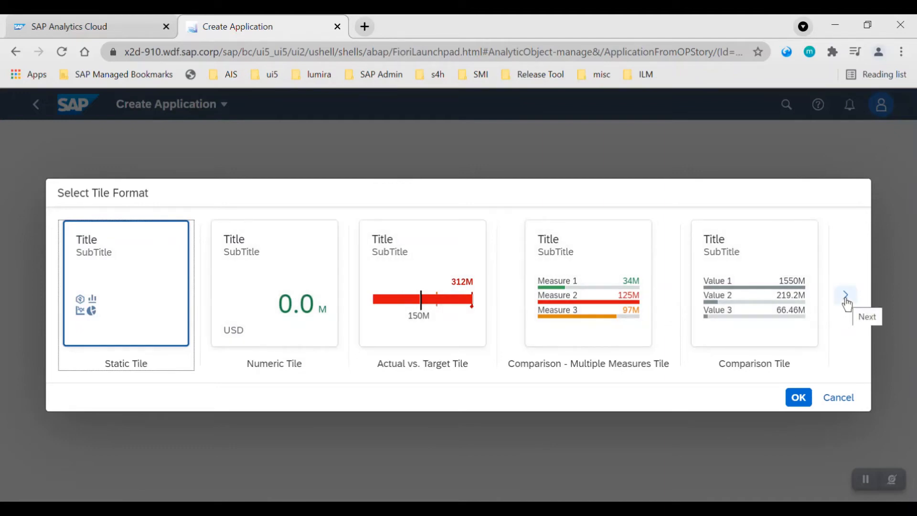
click(310, 282)
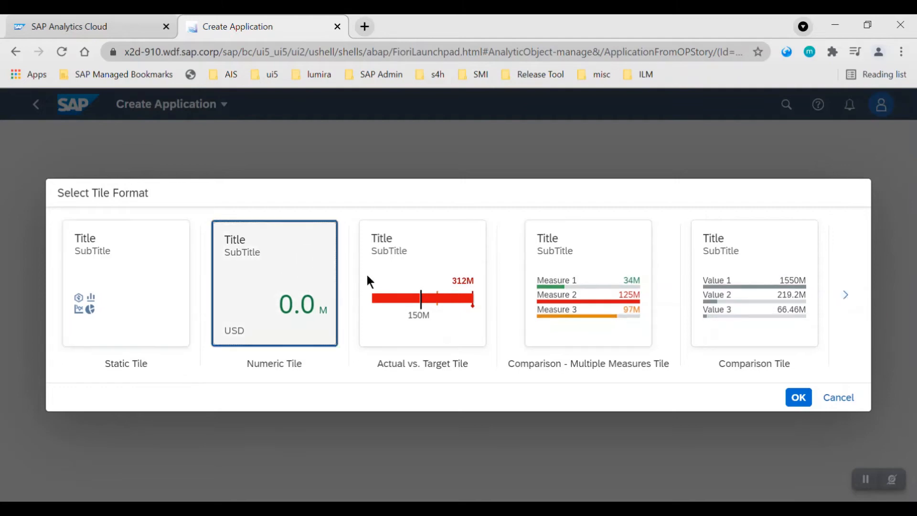
click(783, 294)
click(847, 295)
click(828, 299)
click(846, 295)
click(846, 295)
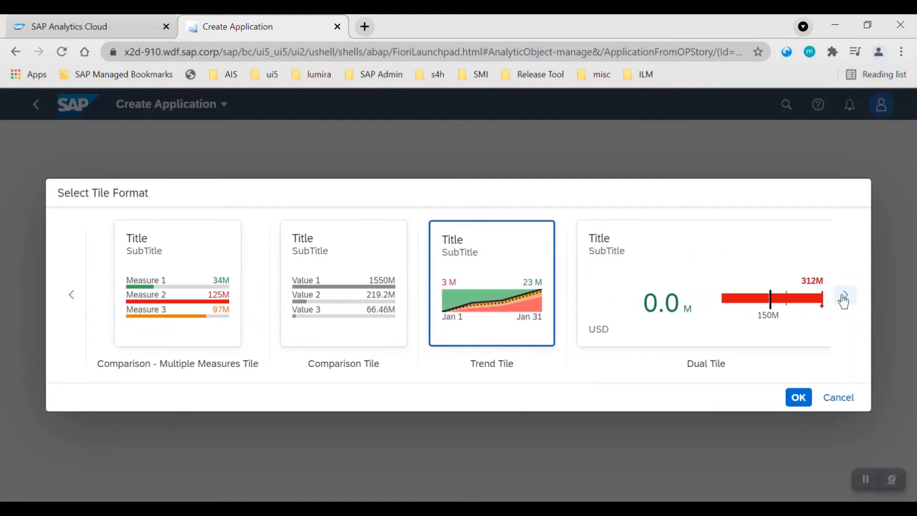
click(844, 299)
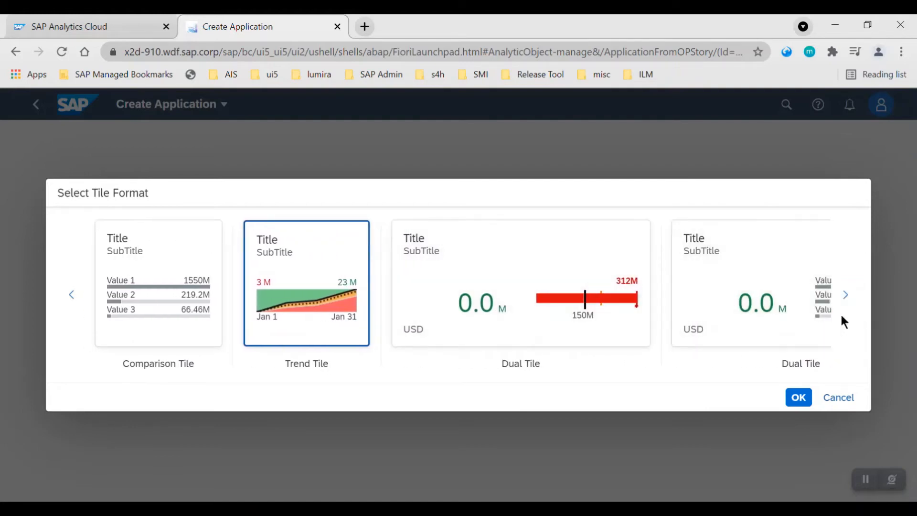
click(846, 305)
click(846, 305)
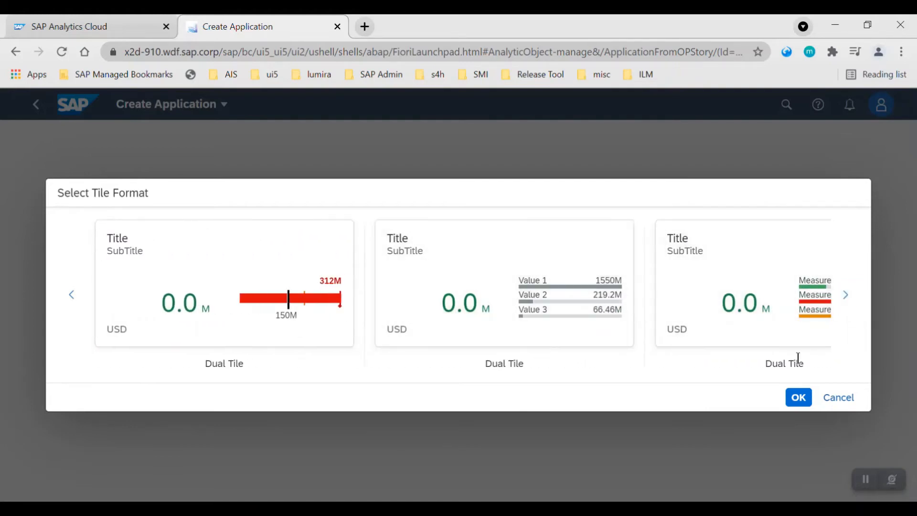
click(846, 296)
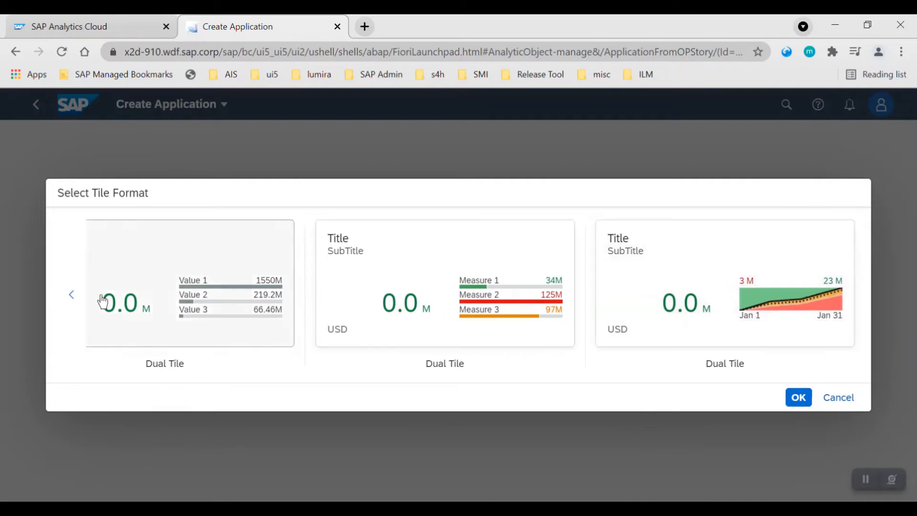
click(72, 295)
click(72, 295)
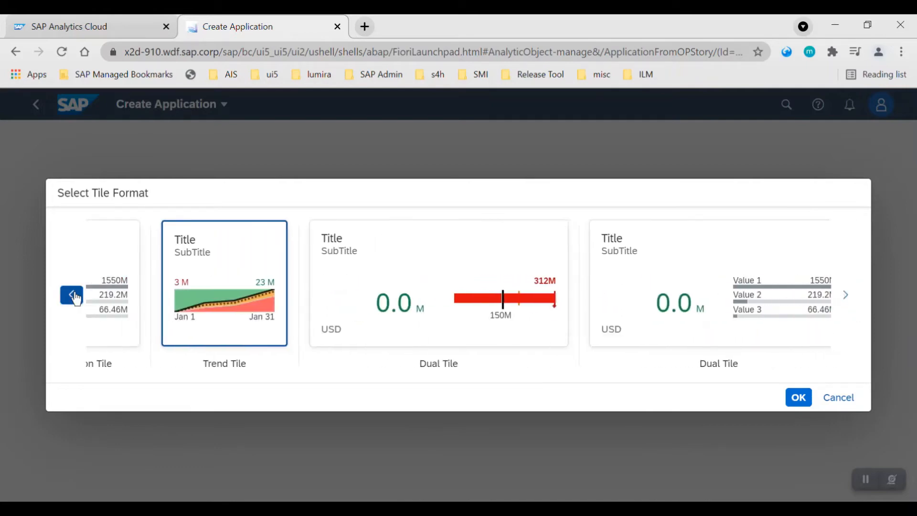
click(73, 296)
click(73, 296)
click(112, 288)
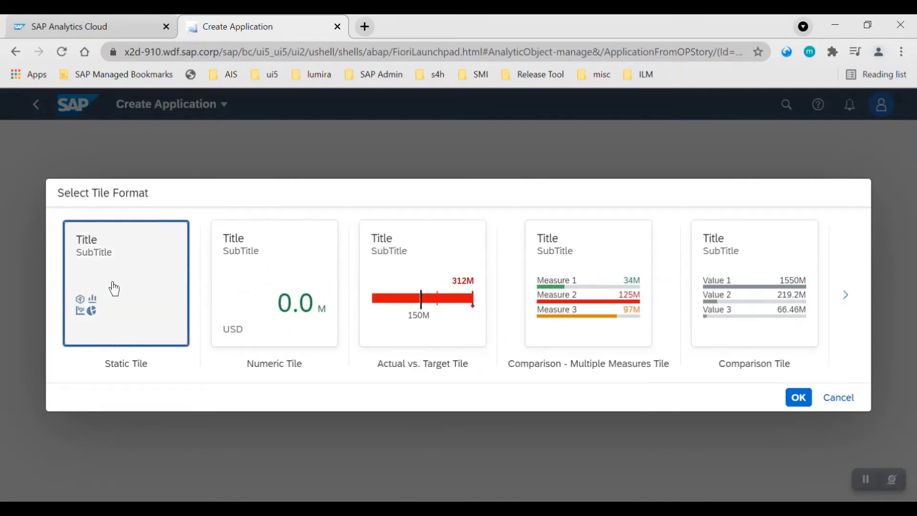
click(799, 400)
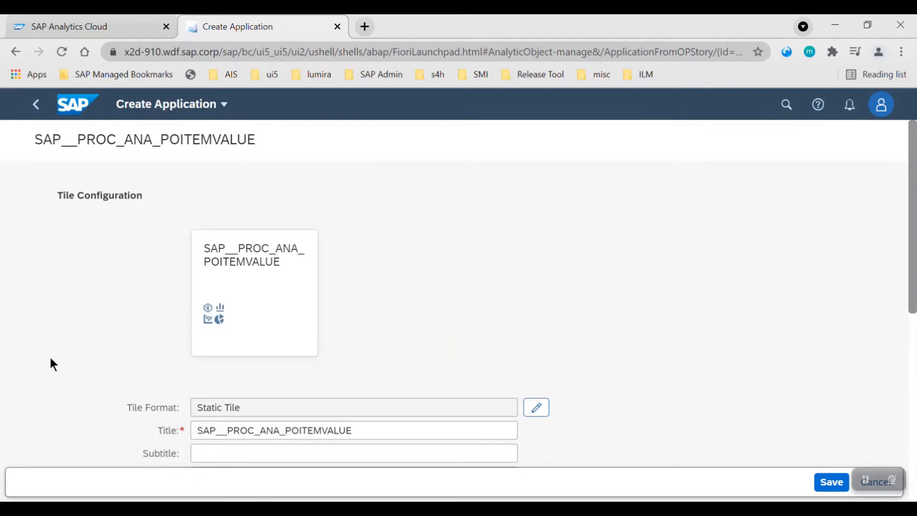
Set the tile's title to Test Story Demo 1 and copy the same text into the subtitle.
scroll(51, 356, down, 5)
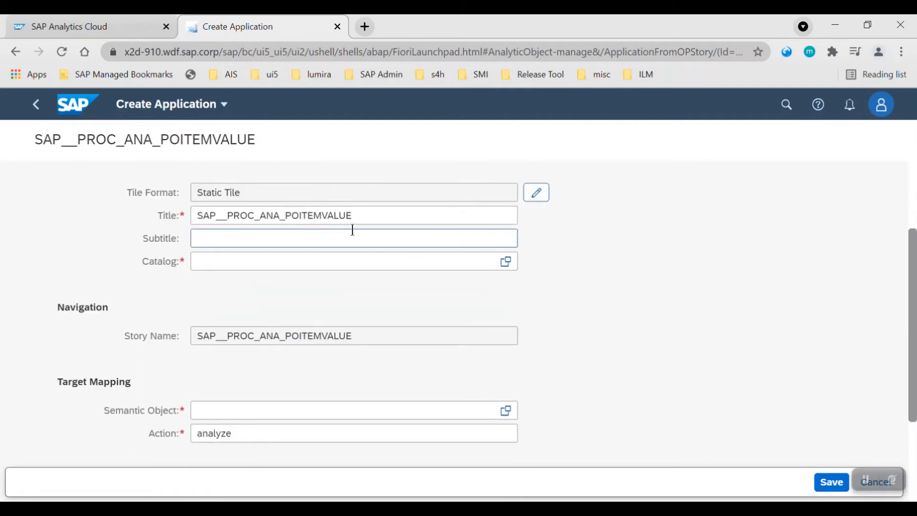
drag(358, 215, 154, 230)
key(BackSpace)
text(Test )
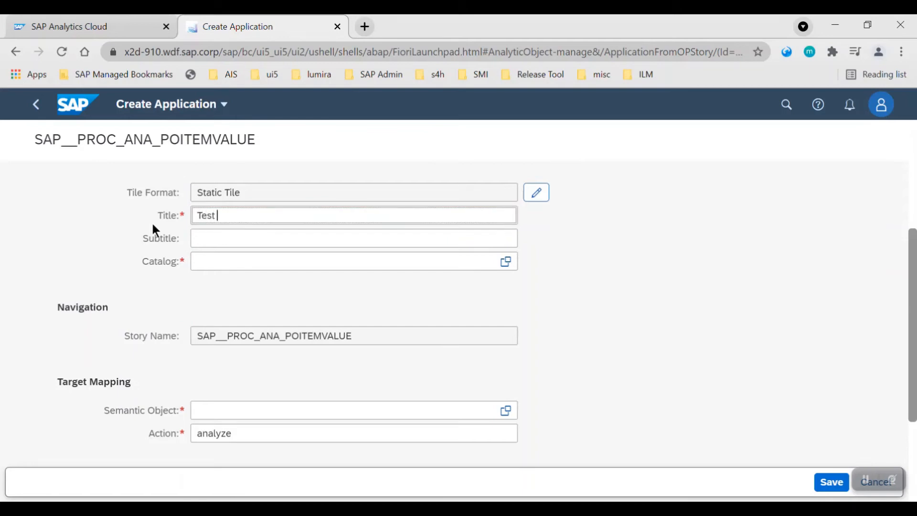
text(Story Demo 1)
drag(298, 215, 189, 213)
key(ctrl+c)
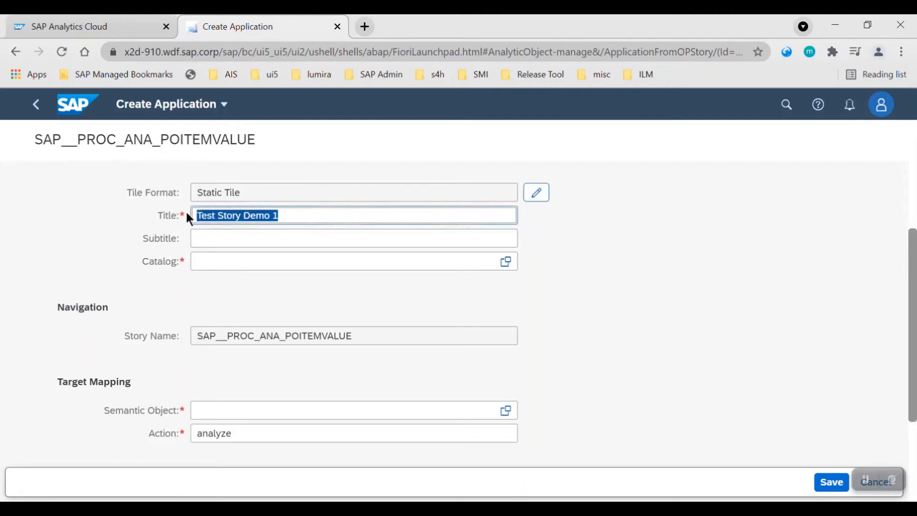
click(221, 238)
key(ctrl+v)
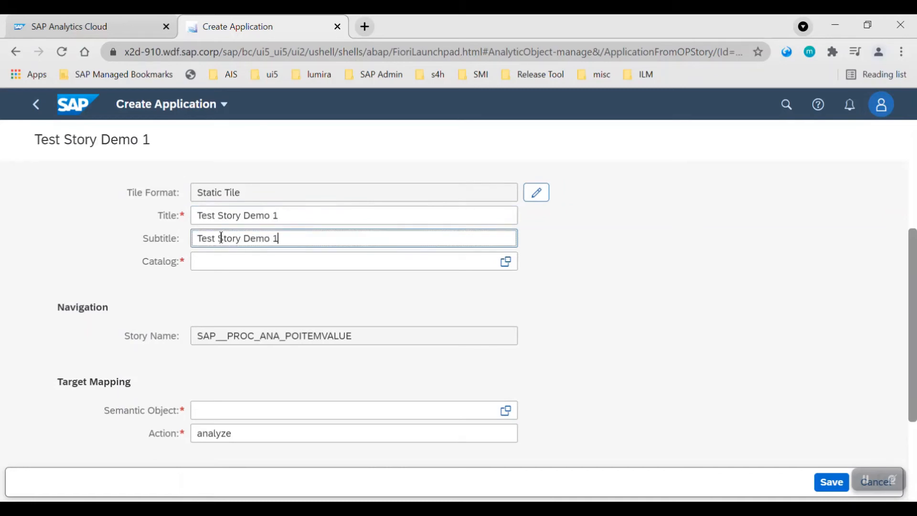
Search catalogs for ssb and assign the Analytics - KPI Design catalog X-SAP-UI2-CATALOGPAGE:SAP_CA_BC_SSB.
click(507, 263)
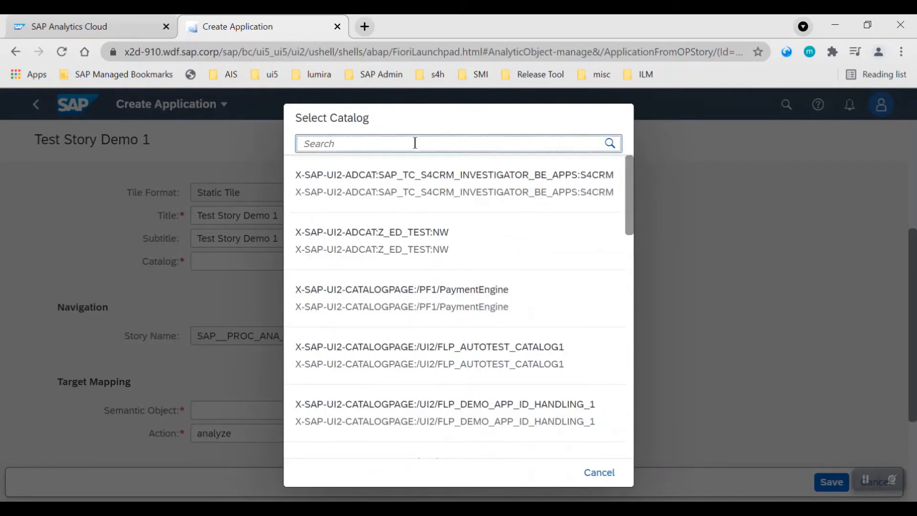
text(ssb)
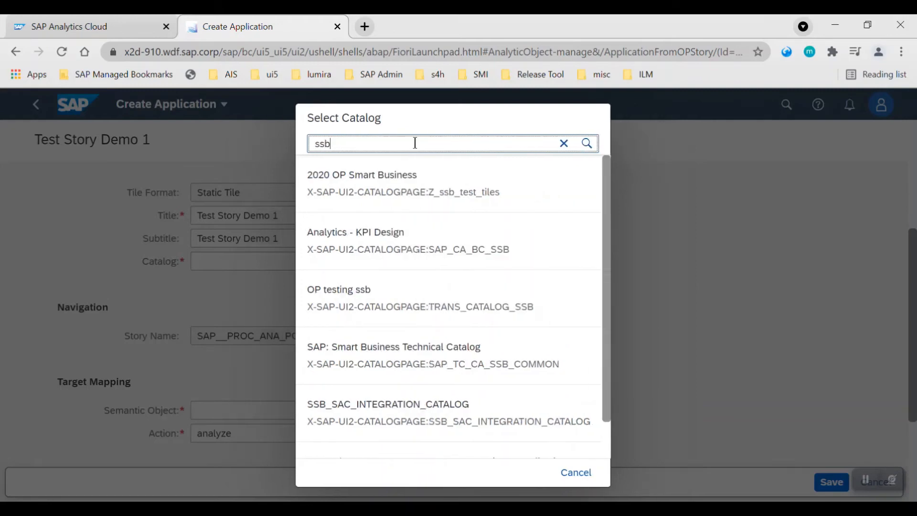
click(458, 258)
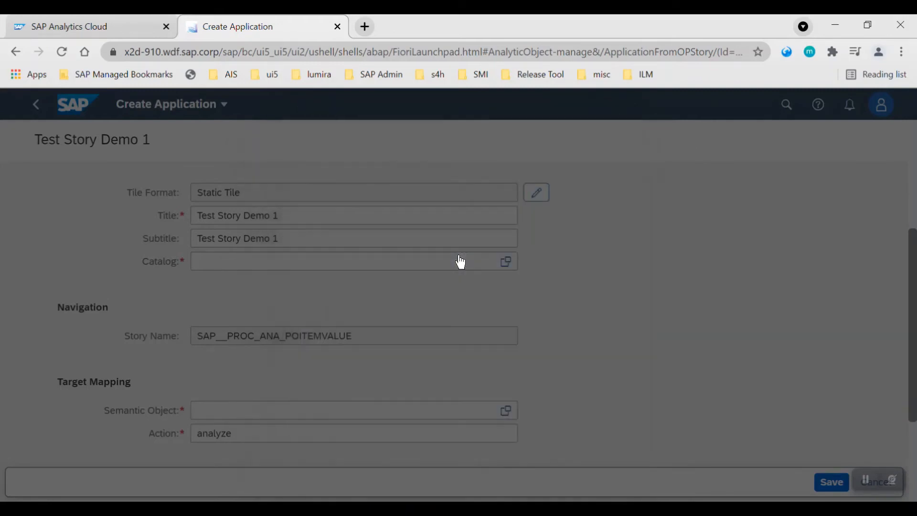
Set the target mapping's semantic object to story1, keeping the action analyze.
scroll(598, 356, down, 1)
scroll(596, 349, down, 3)
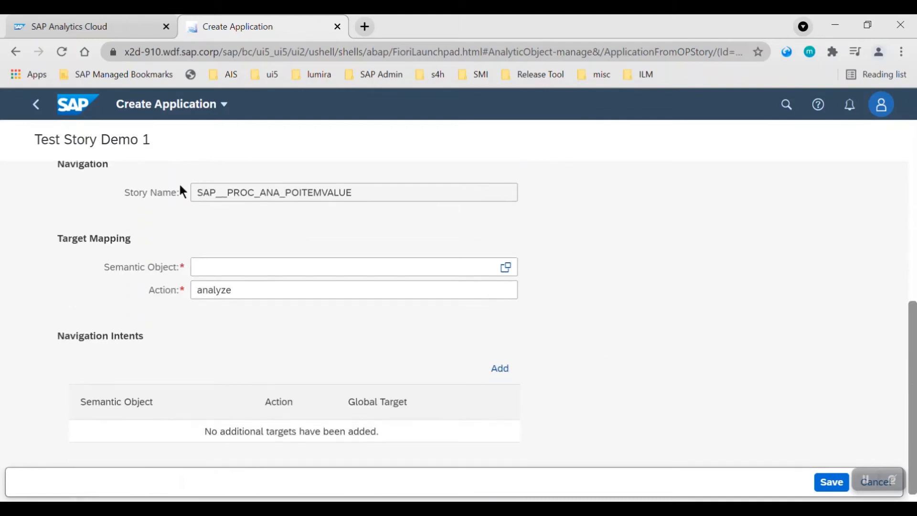
click(205, 267)
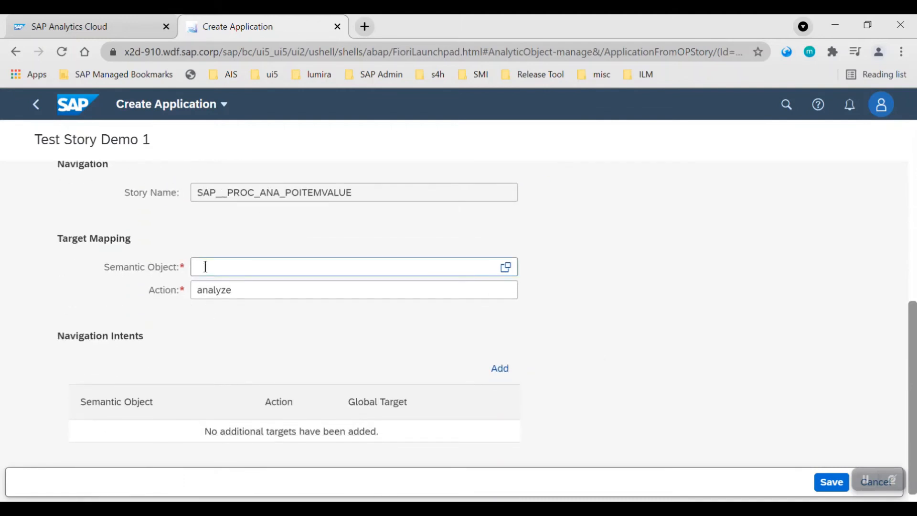
text(st)
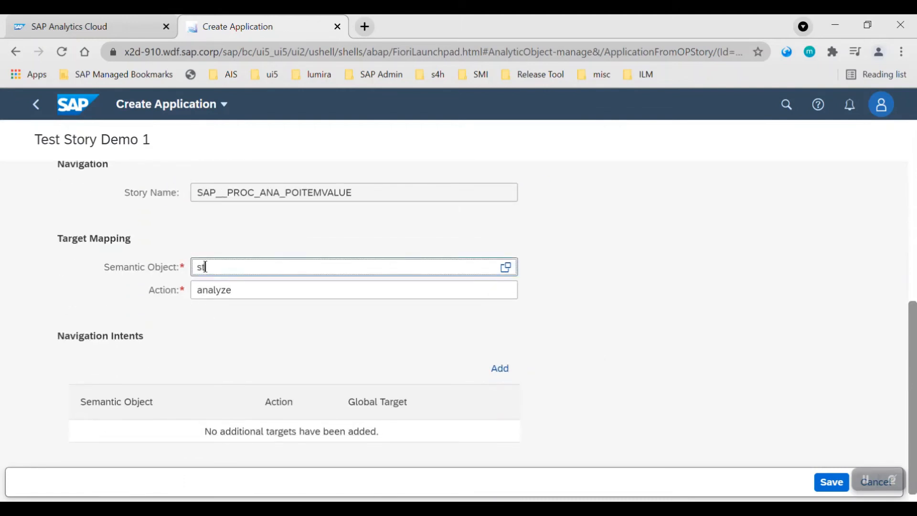
text(ory1)
click(243, 291)
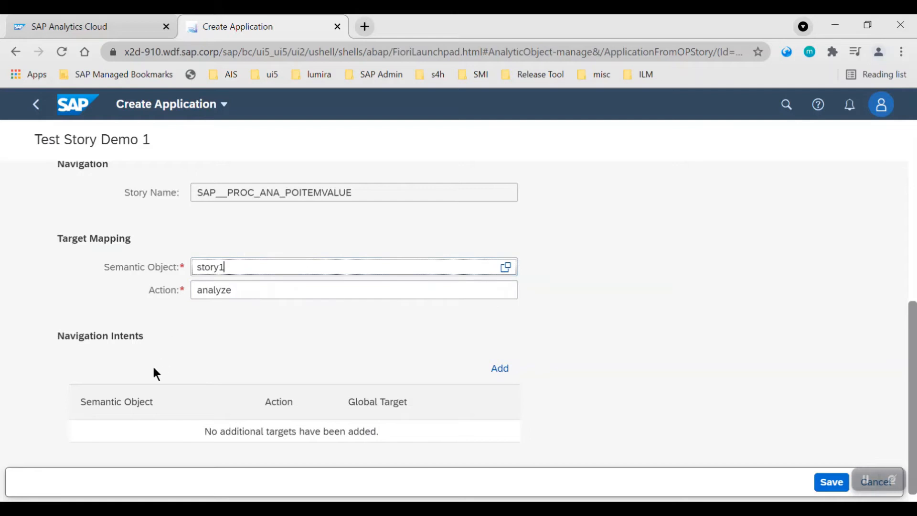
Save the new tile application as a local object instead of a customizing request.
scroll(155, 367, down, 1)
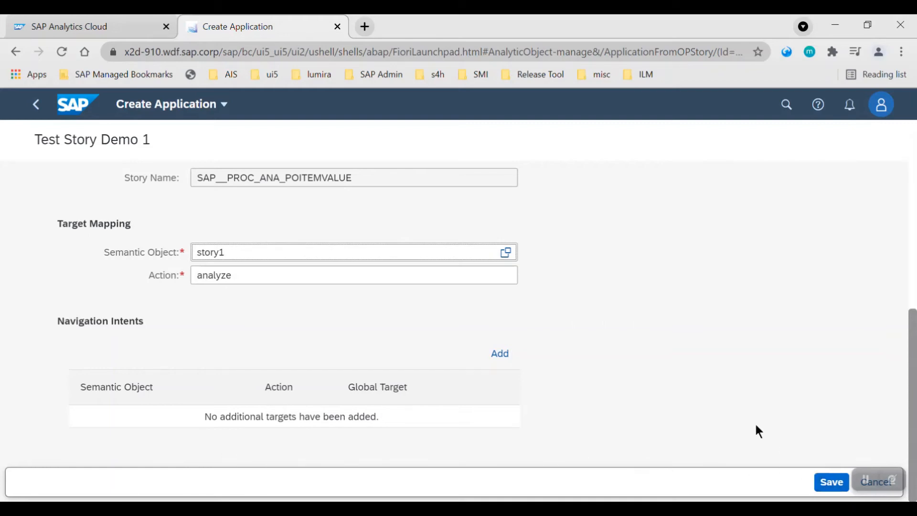
scroll(755, 425, up, 5)
scroll(680, 428, up, 1)
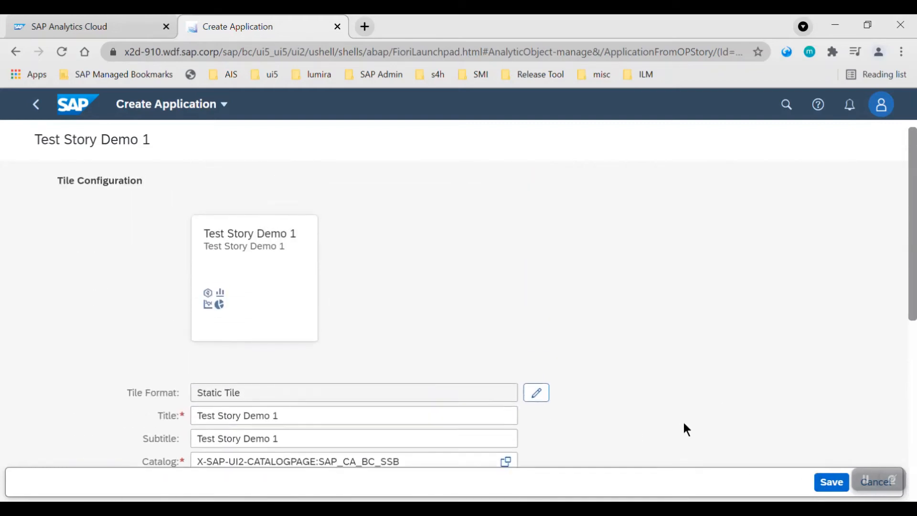
click(833, 483)
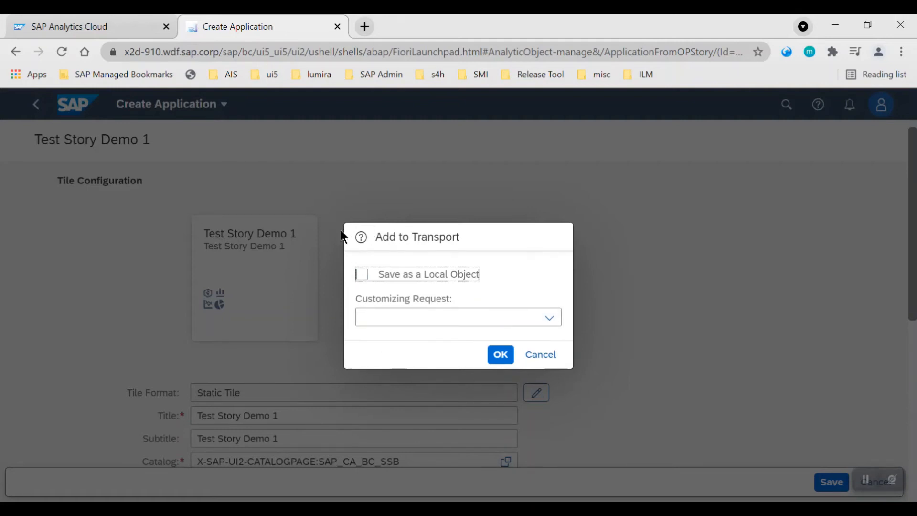
click(546, 321)
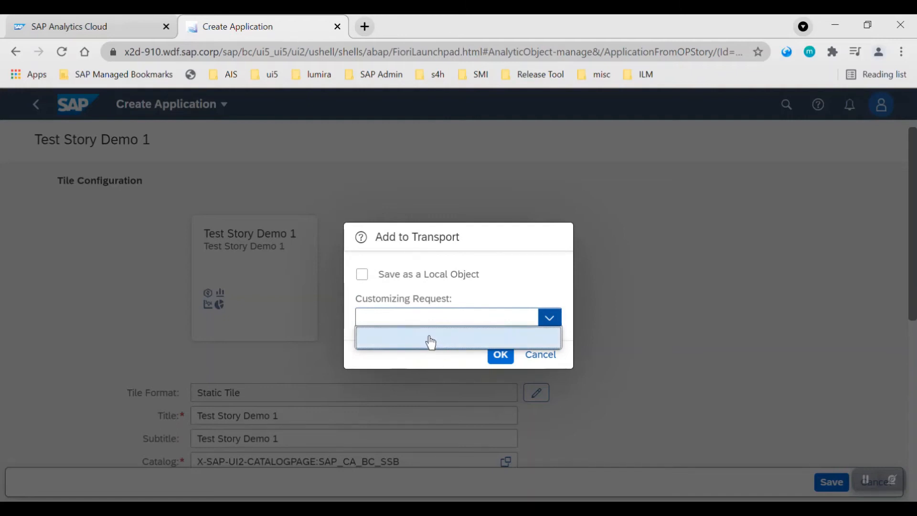
click(547, 318)
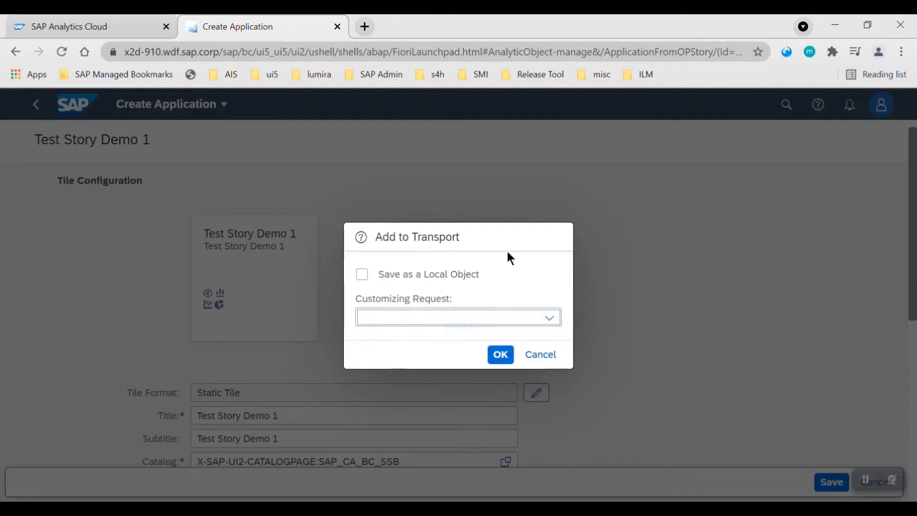
click(364, 276)
click(501, 355)
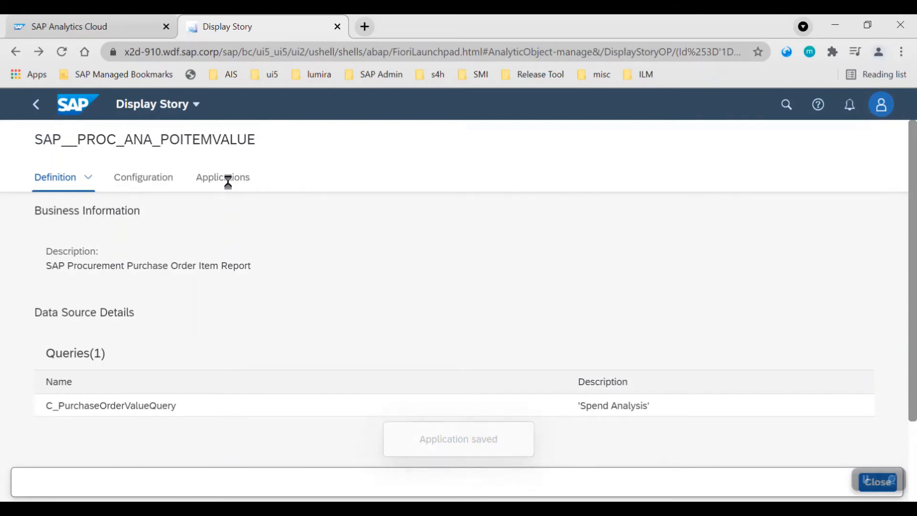
Browse the story's application tiles and open the Test Story Demo 1 tile's details.
click(230, 190)
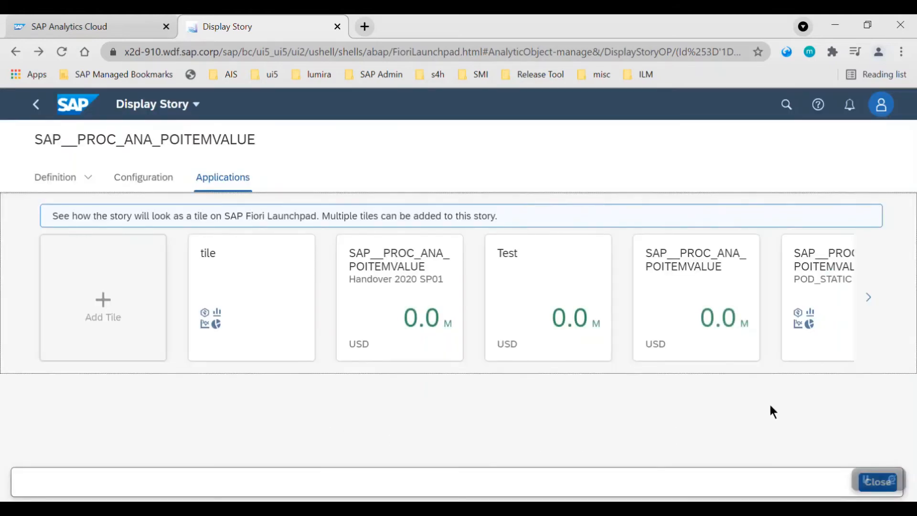
click(869, 298)
click(870, 298)
click(869, 298)
click(870, 298)
click(870, 298)
click(870, 299)
click(870, 299)
click(869, 299)
click(826, 300)
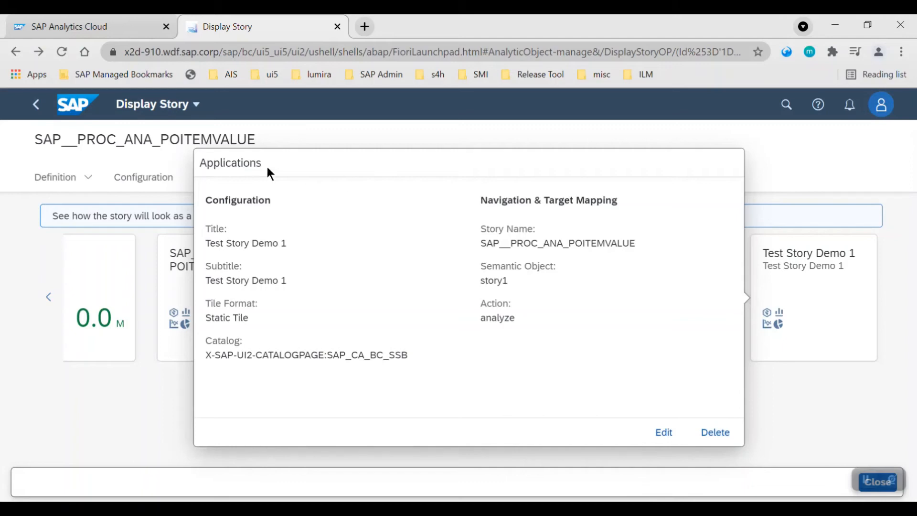
Return to the launchpad home and open the App Finder.
click(180, 106)
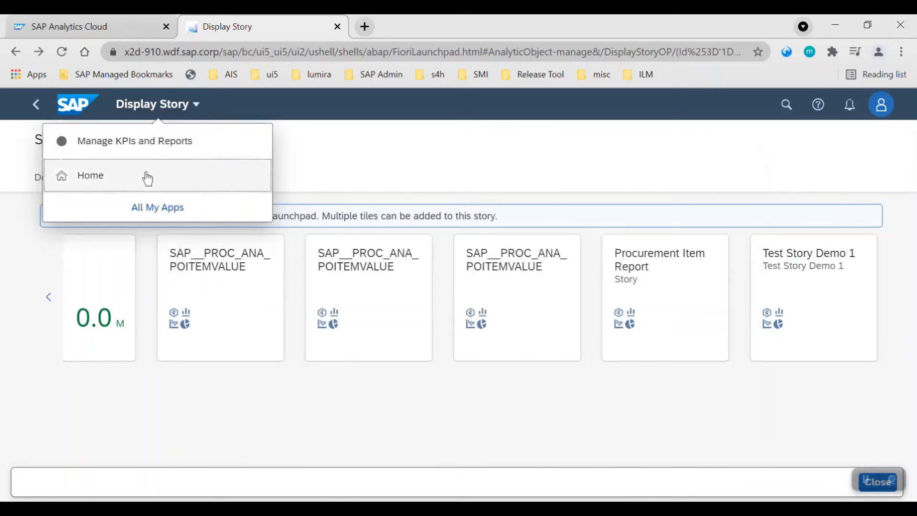
click(148, 177)
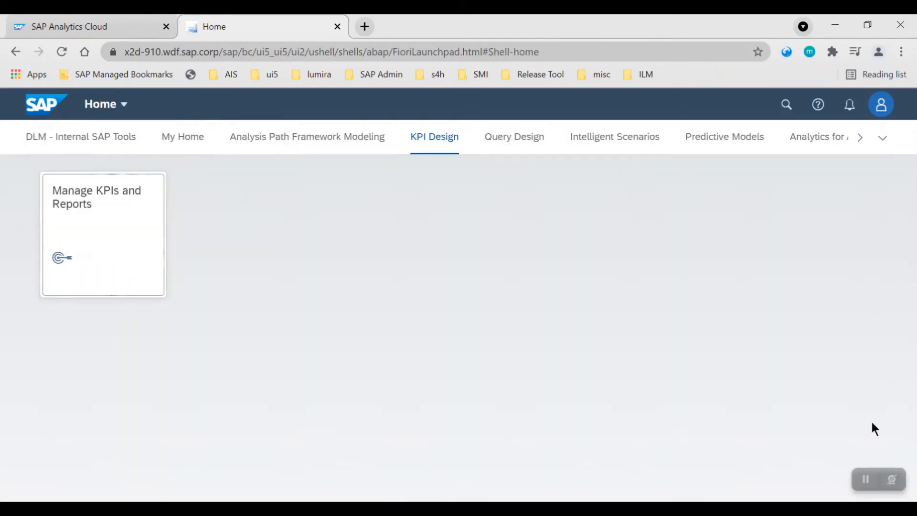
click(882, 105)
click(861, 223)
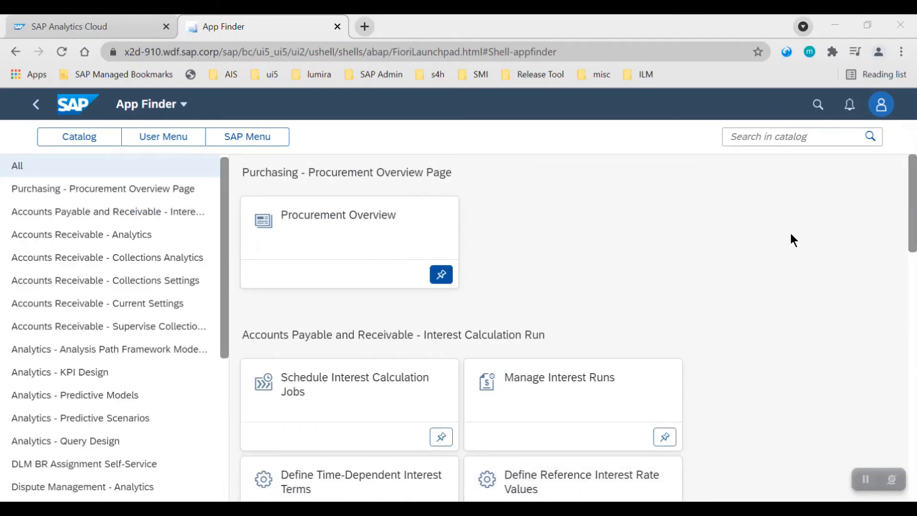
Search the App Finder catalog for Test Story Demo 1 and pin its tile to the My Home group.
click(793, 138)
key(ctrl+v)
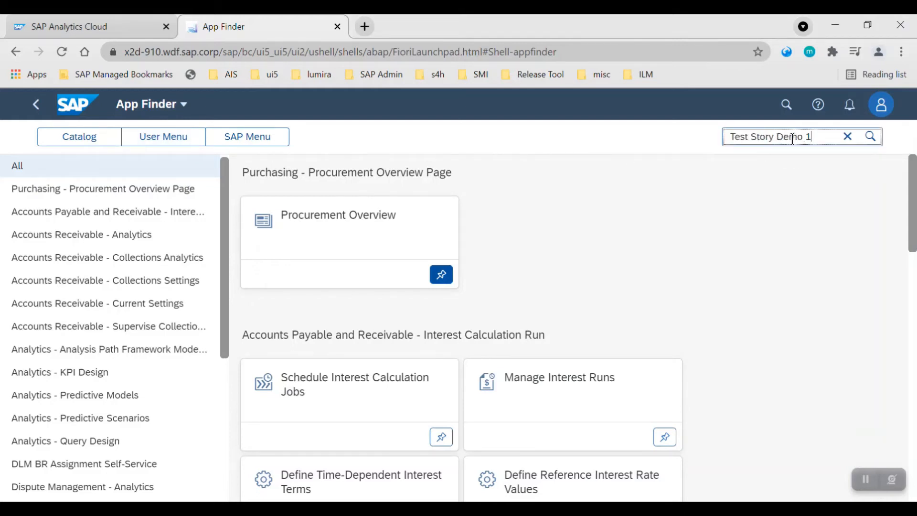
key(Return)
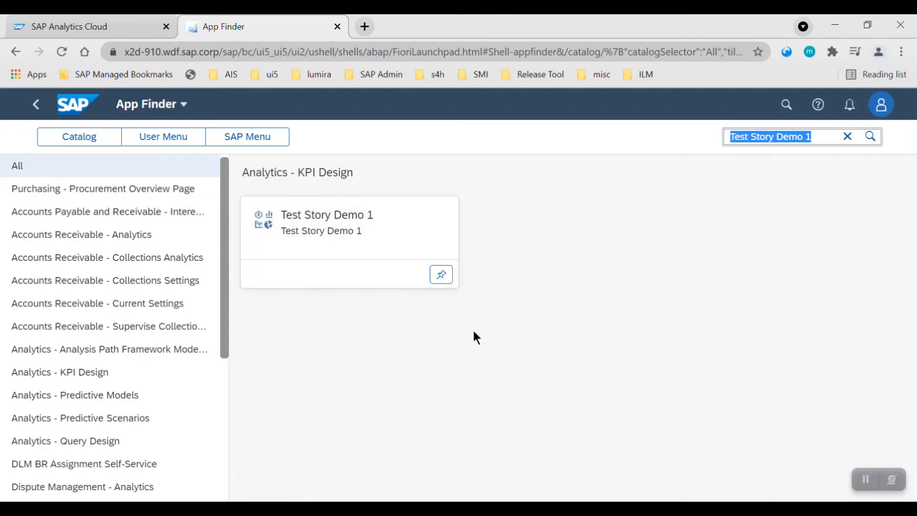
click(441, 276)
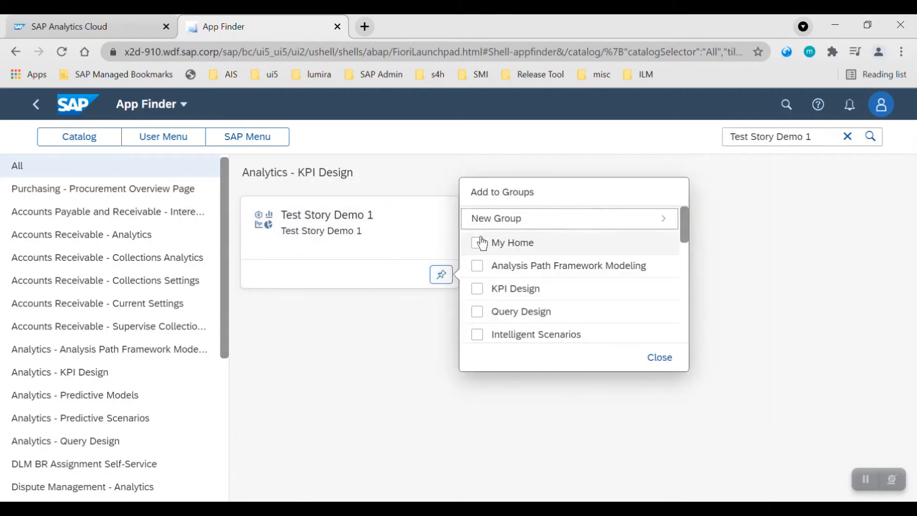
click(478, 243)
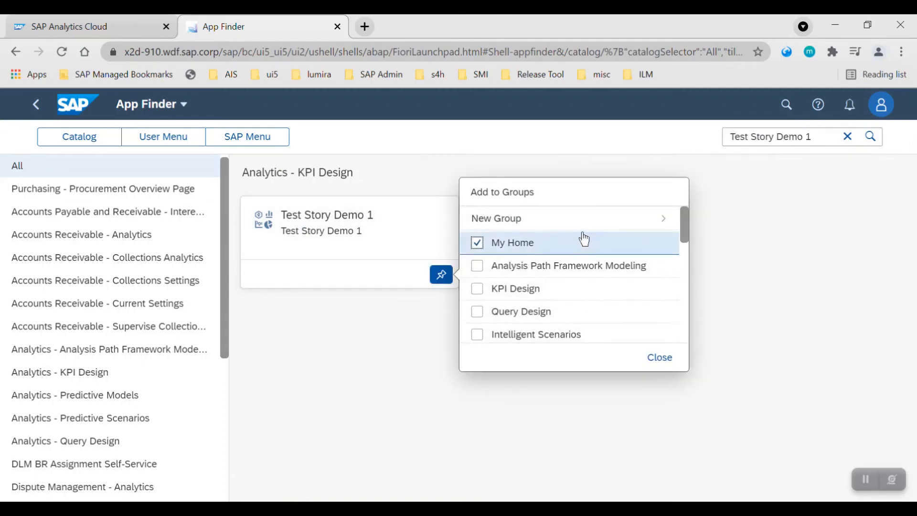
scroll(560, 318, down, 10)
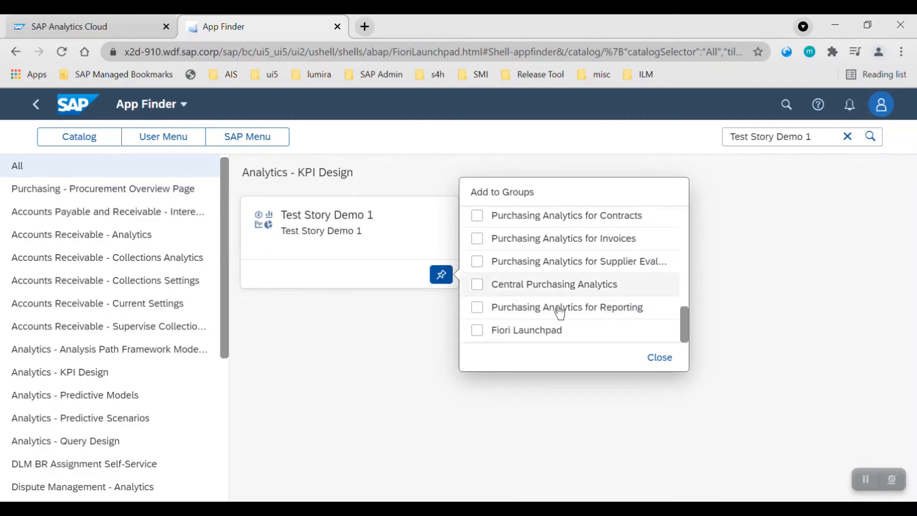
click(658, 359)
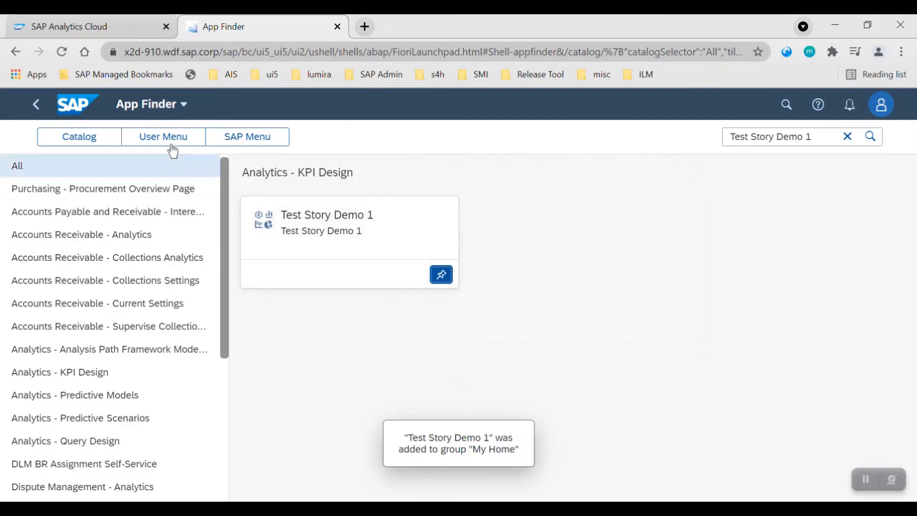
Go back to the launchpad home and open the Test Story Demo 1 tile in the My Home group.
click(168, 109)
click(163, 143)
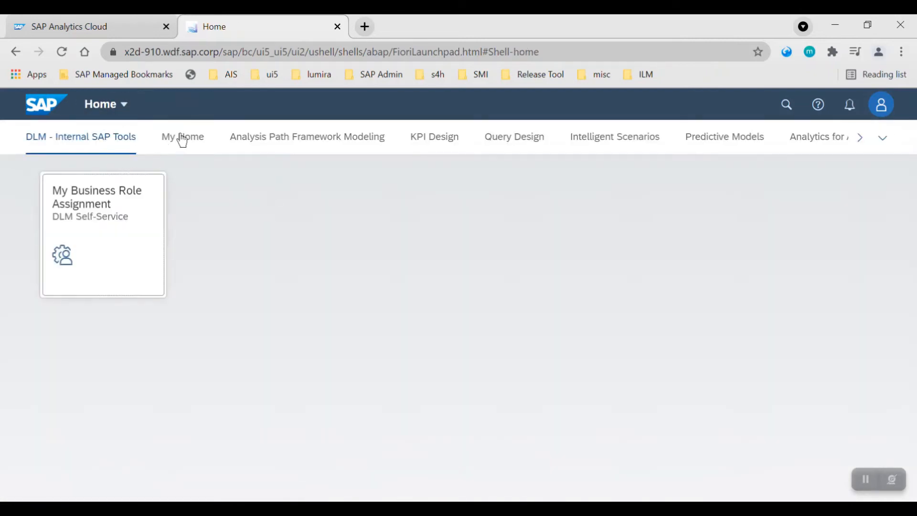
click(180, 138)
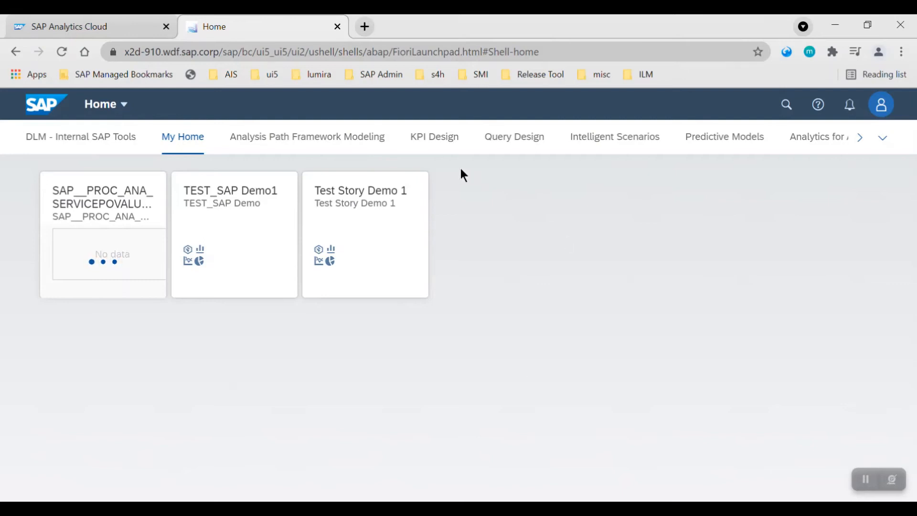
click(378, 239)
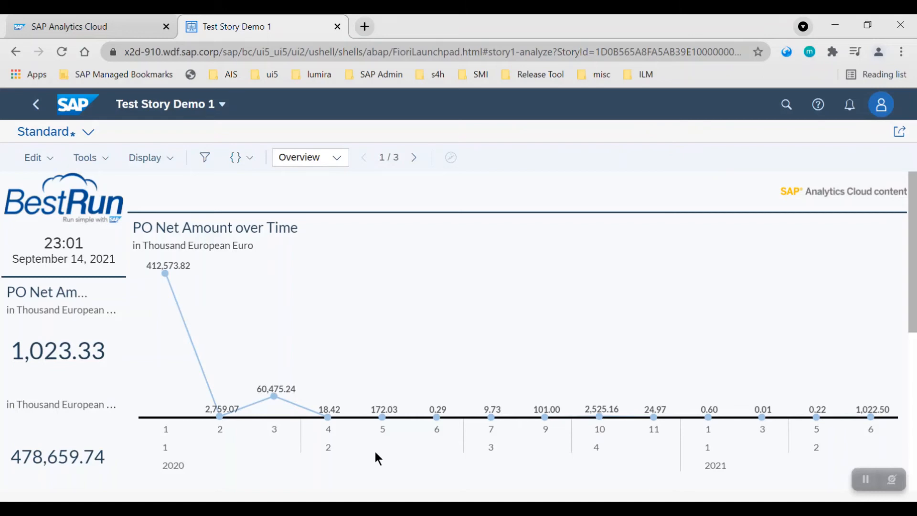
Scroll through the embedded story and browse its Edit and Tools menus.
scroll(375, 453, down, 6)
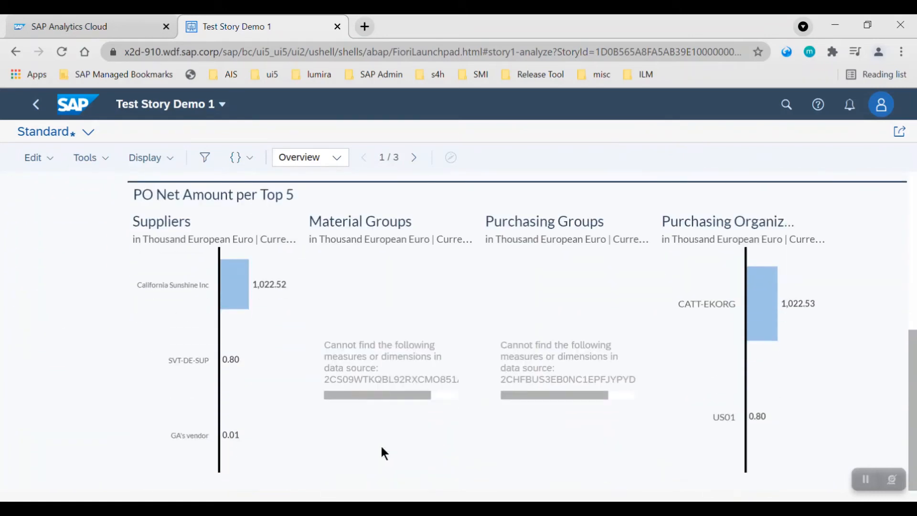
scroll(331, 384, up, 6)
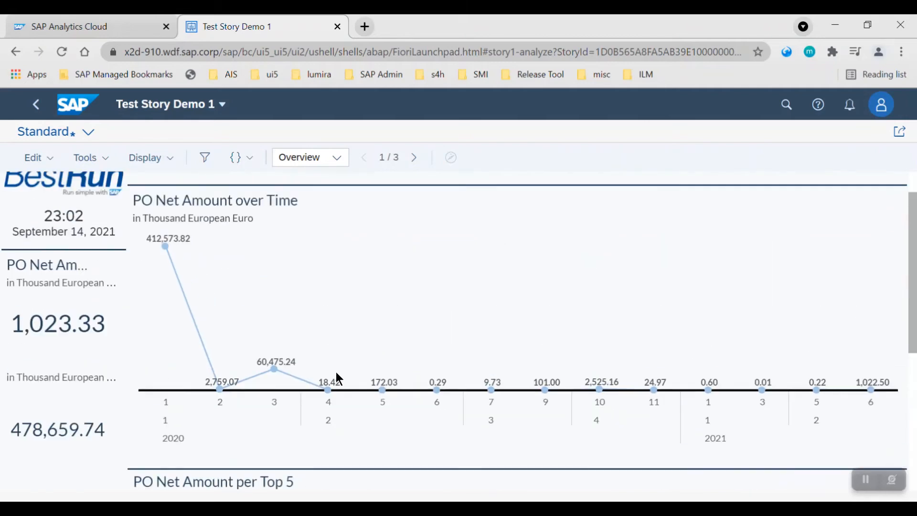
scroll(338, 379, up, 1)
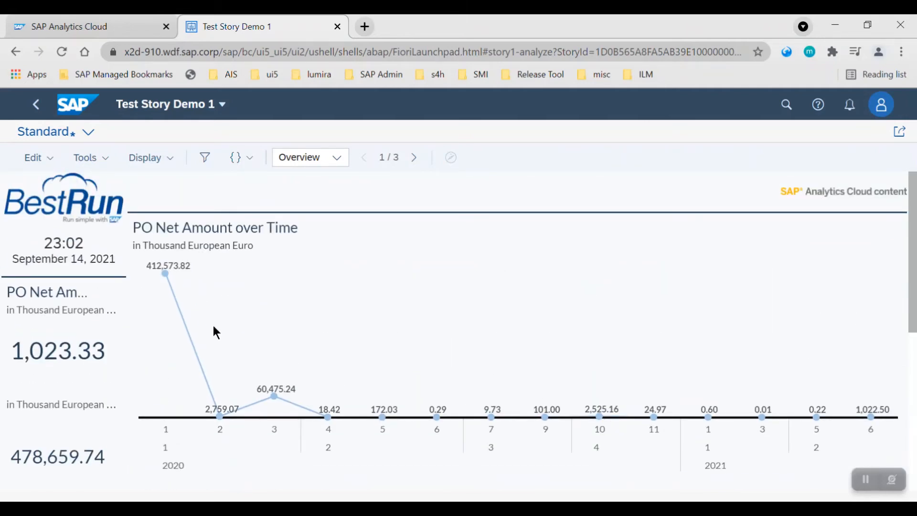
click(36, 158)
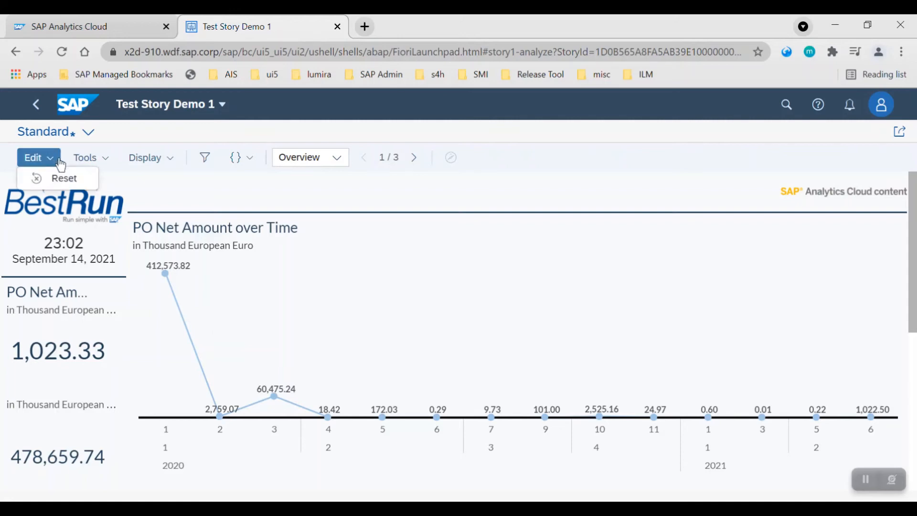
click(99, 162)
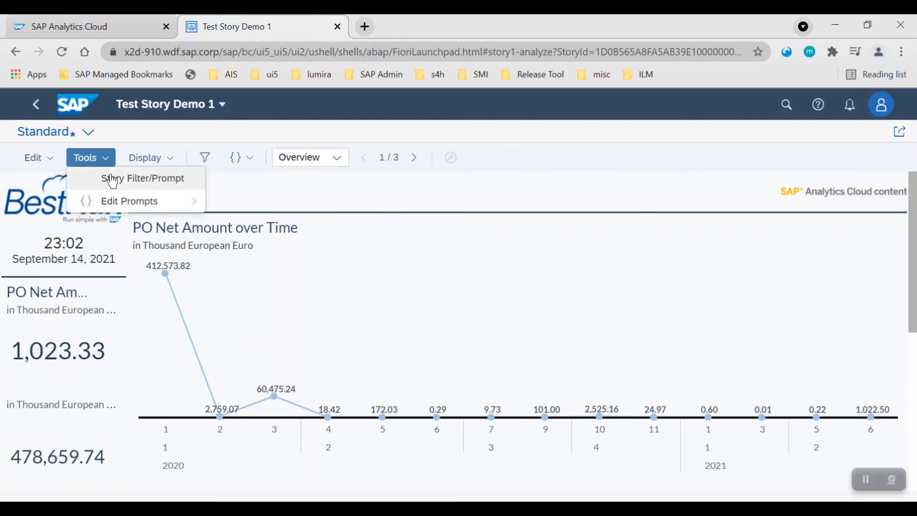
mouse_move(156, 200)
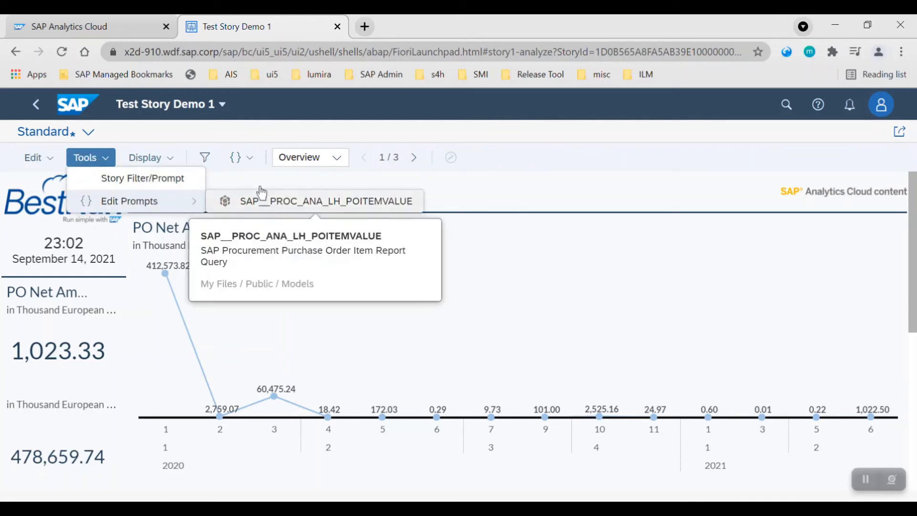
Show the story filter/prompt bar and the page tab bar.
click(162, 185)
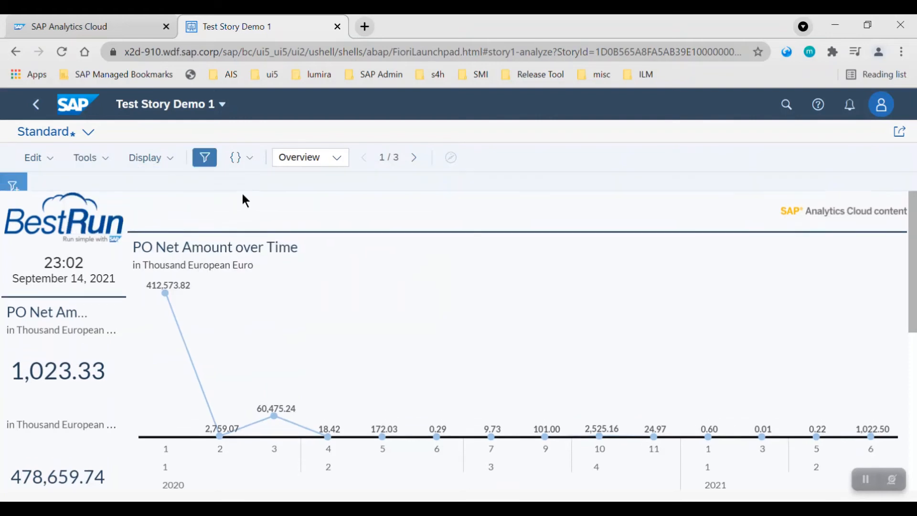
click(144, 158)
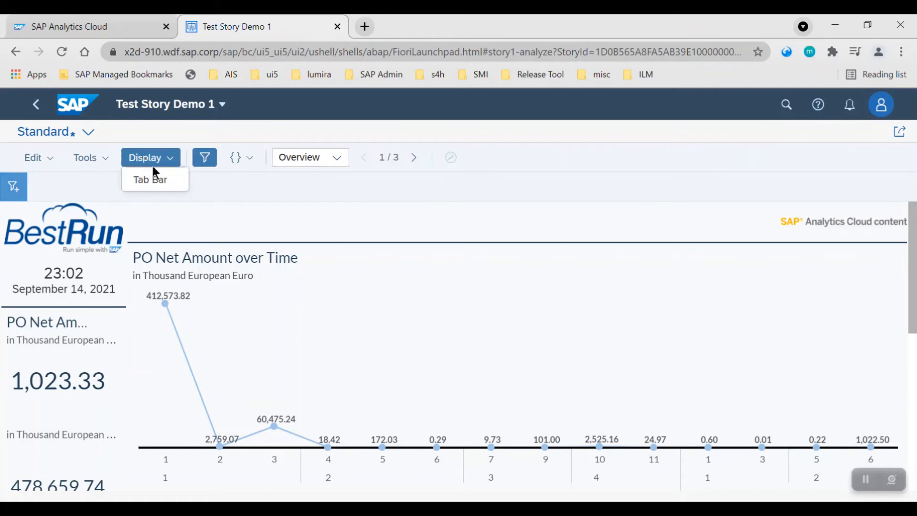
click(161, 181)
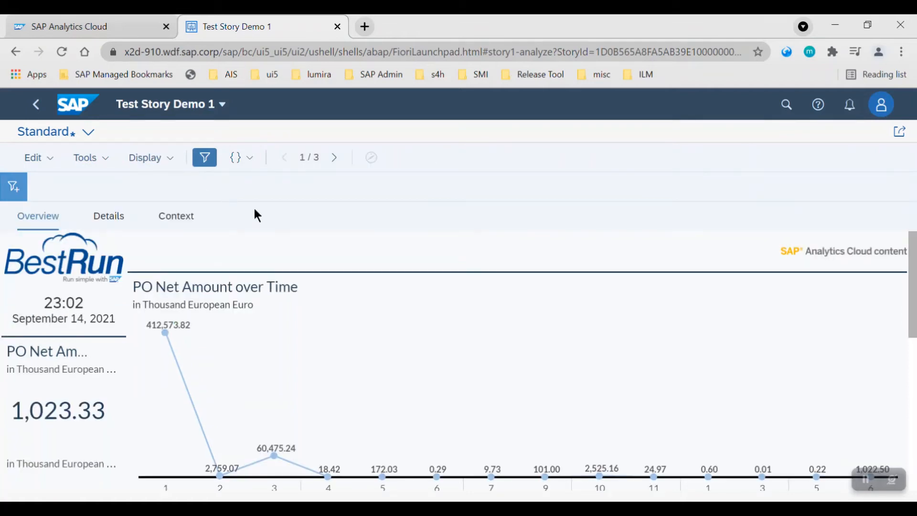
Move to the story's Details page and cancel the variable prompt.
click(215, 164)
click(214, 162)
click(247, 162)
click(264, 179)
click(335, 158)
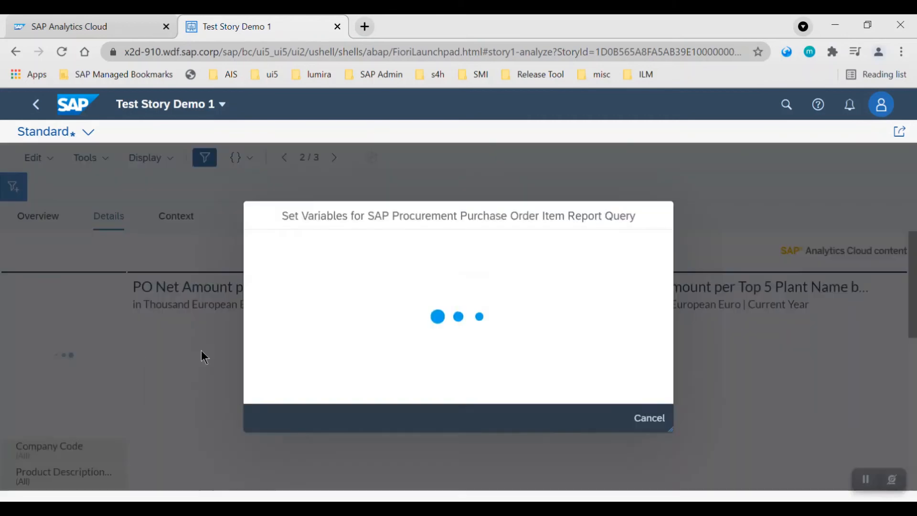
click(618, 399)
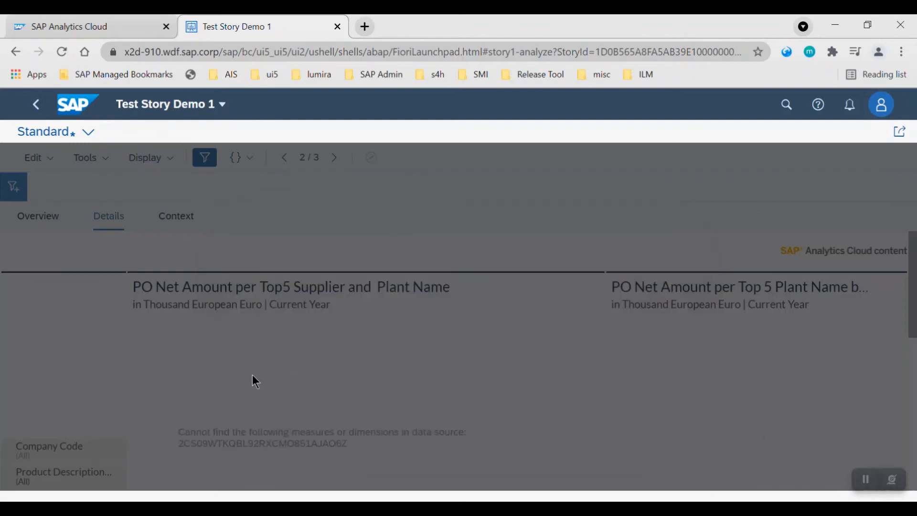
Switch the Details page charts to Name of Supplier.
scroll(236, 363, down, 5)
scroll(237, 360, up, 3)
scroll(236, 359, up, 3)
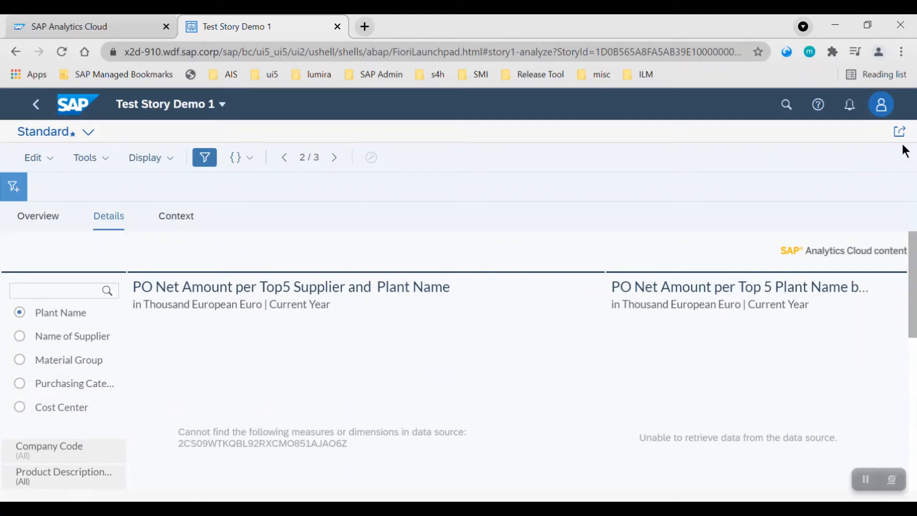
click(21, 345)
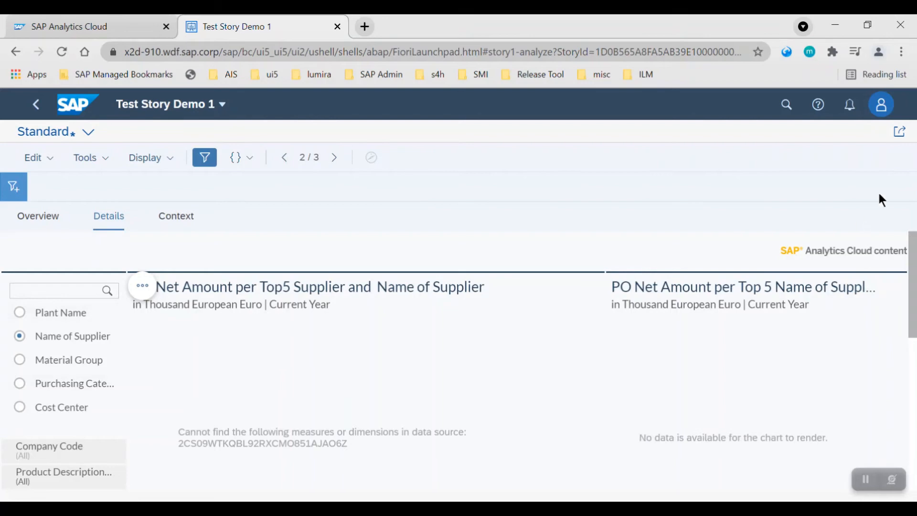
Switch the charts to Material Group and open Save as Tile for the current view.
click(902, 133)
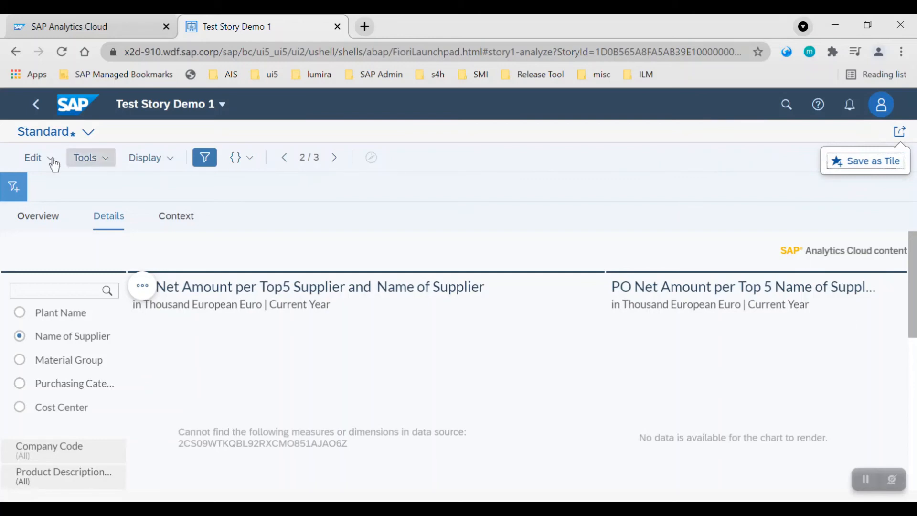
click(856, 162)
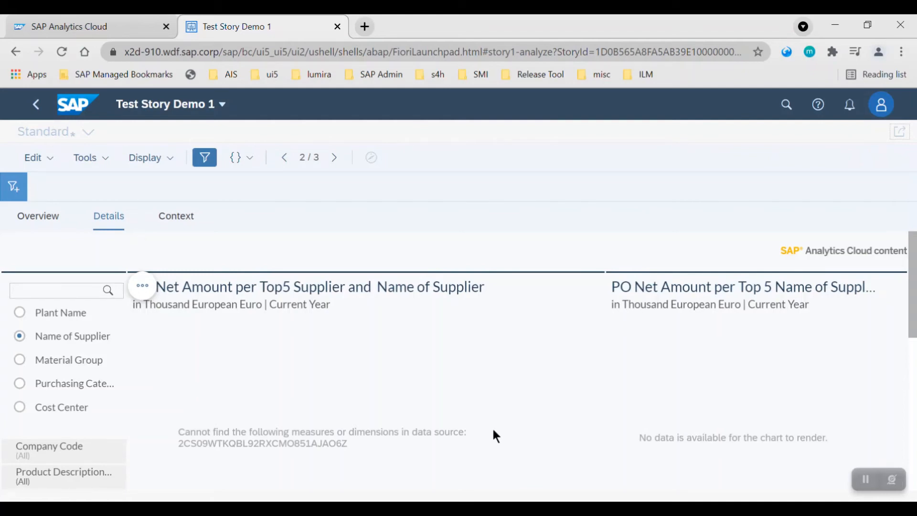
click(20, 360)
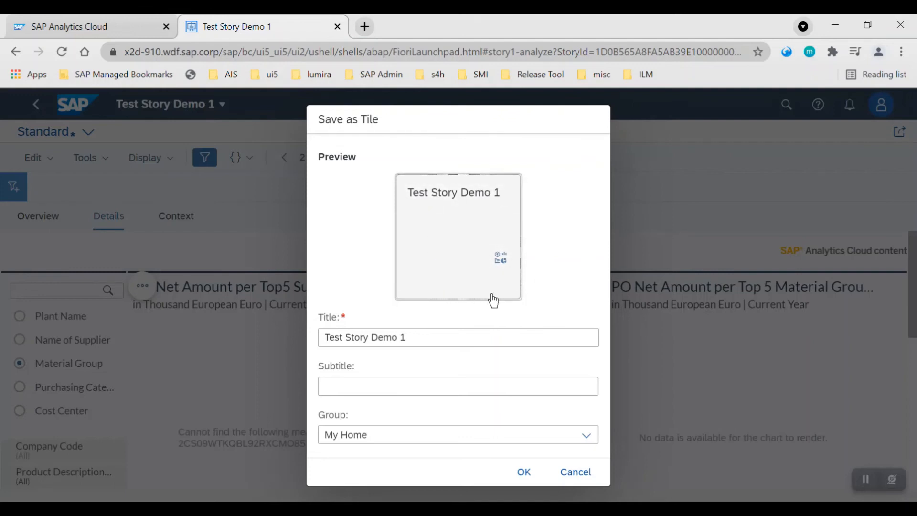
Set the tile title to Test Story Demo 2 and copy it into the subtitle.
click(409, 339)
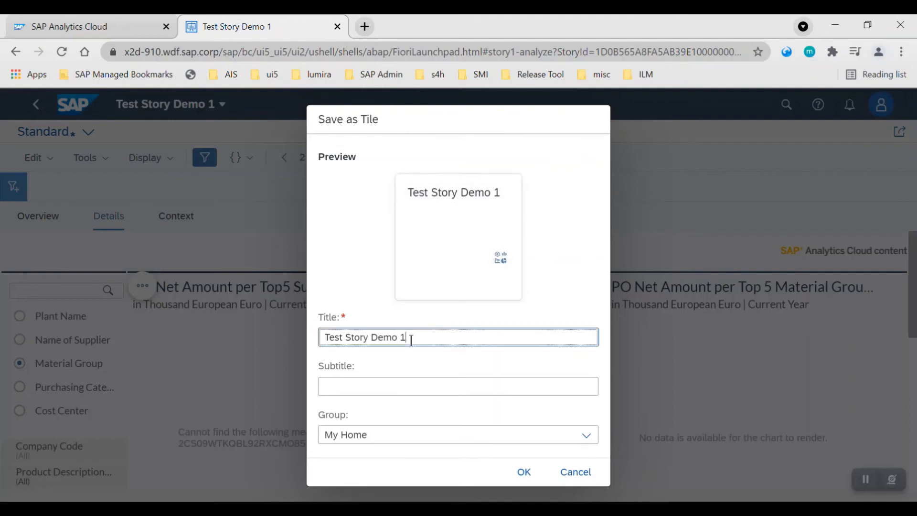
key(BackSpace)
text(2)
key(ctrl+a)
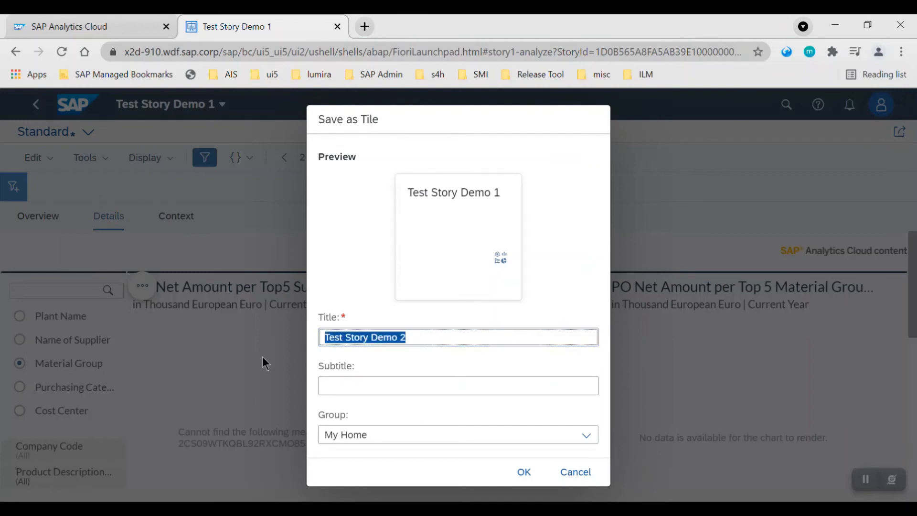
click(354, 388)
text(Test Story Demo 2)
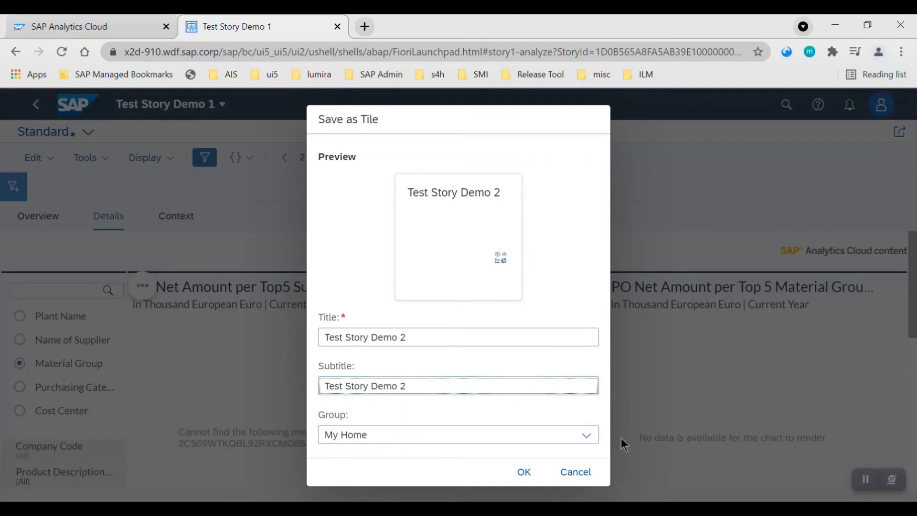
Save the personalized tile to the My Home group.
click(586, 442)
click(587, 438)
click(521, 472)
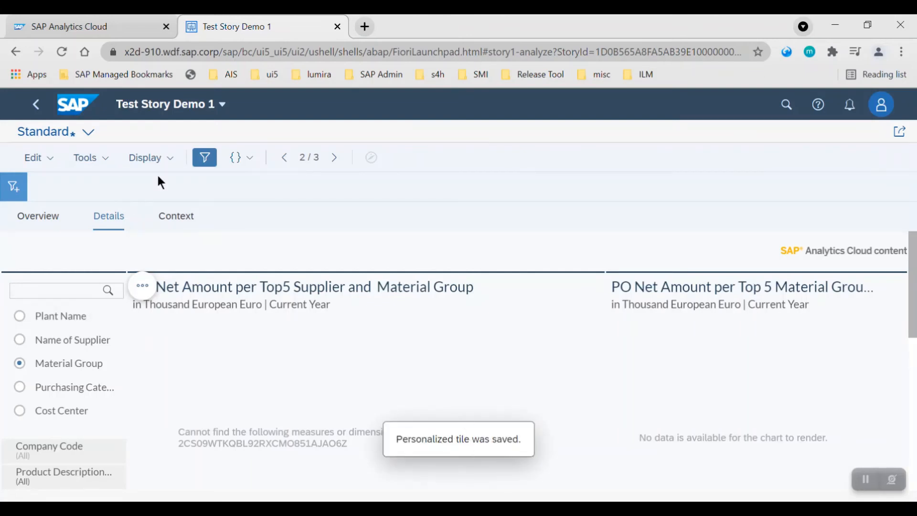
Reload the launchpad home and open the new Test Story Demo 2 tile from My Home.
click(184, 107)
click(182, 143)
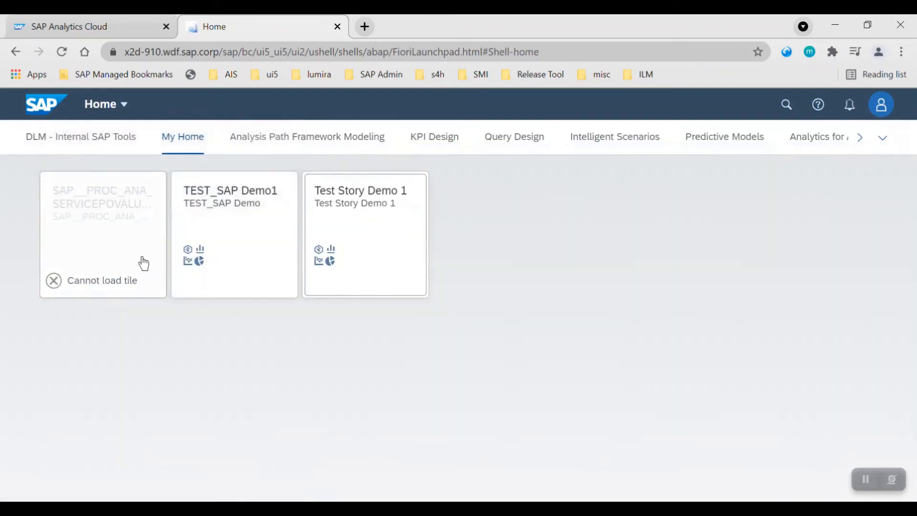
key(ctrl+l)
key(Return)
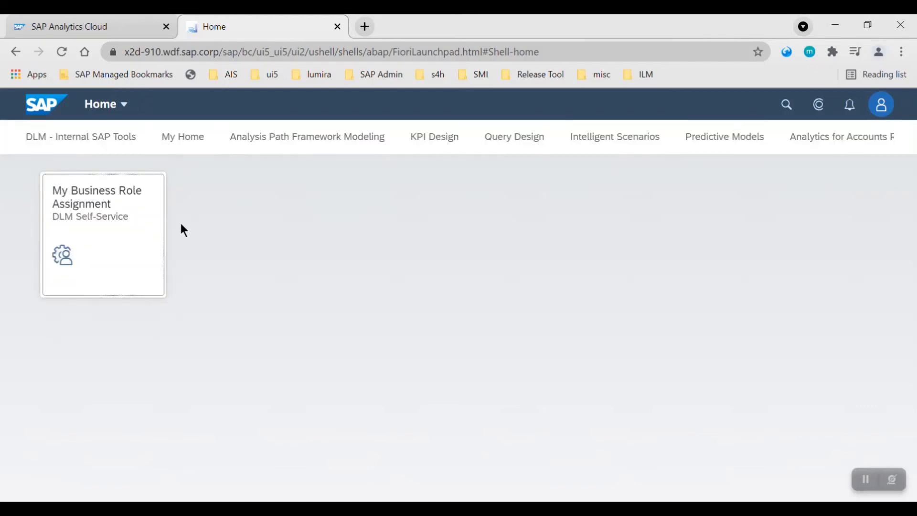
click(196, 146)
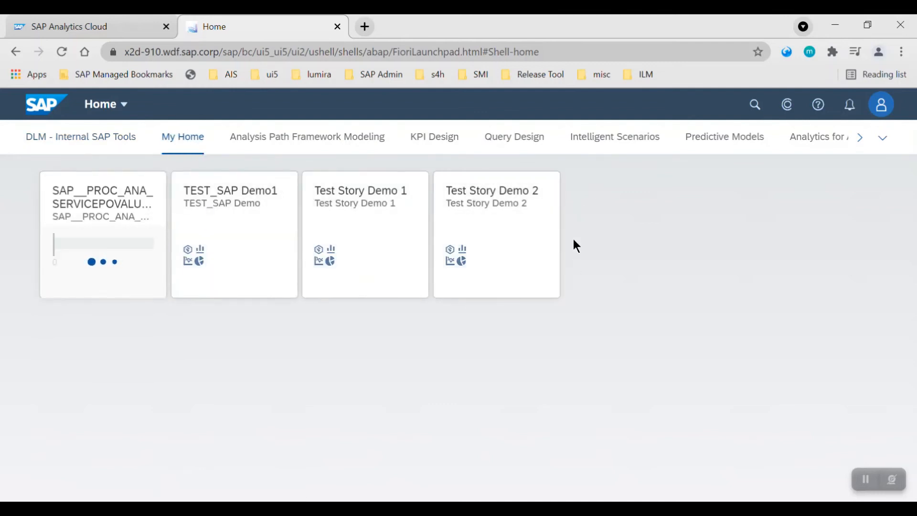
click(493, 237)
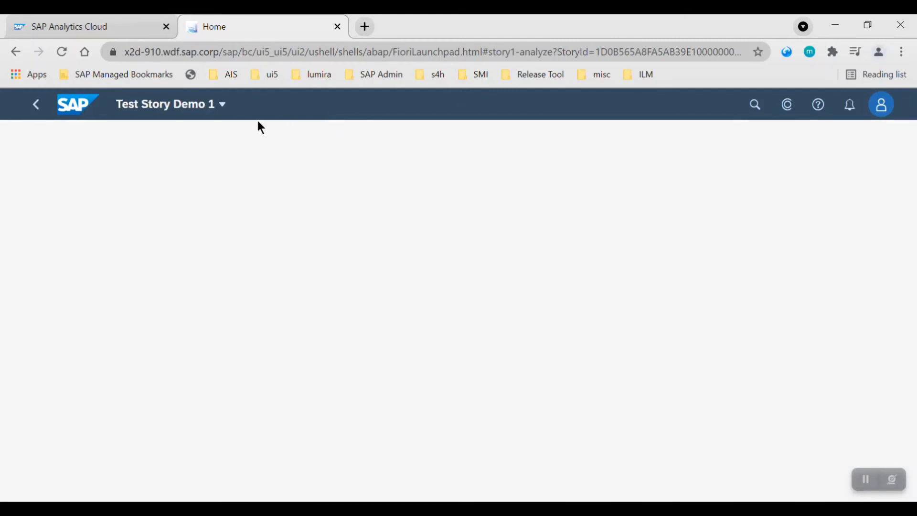